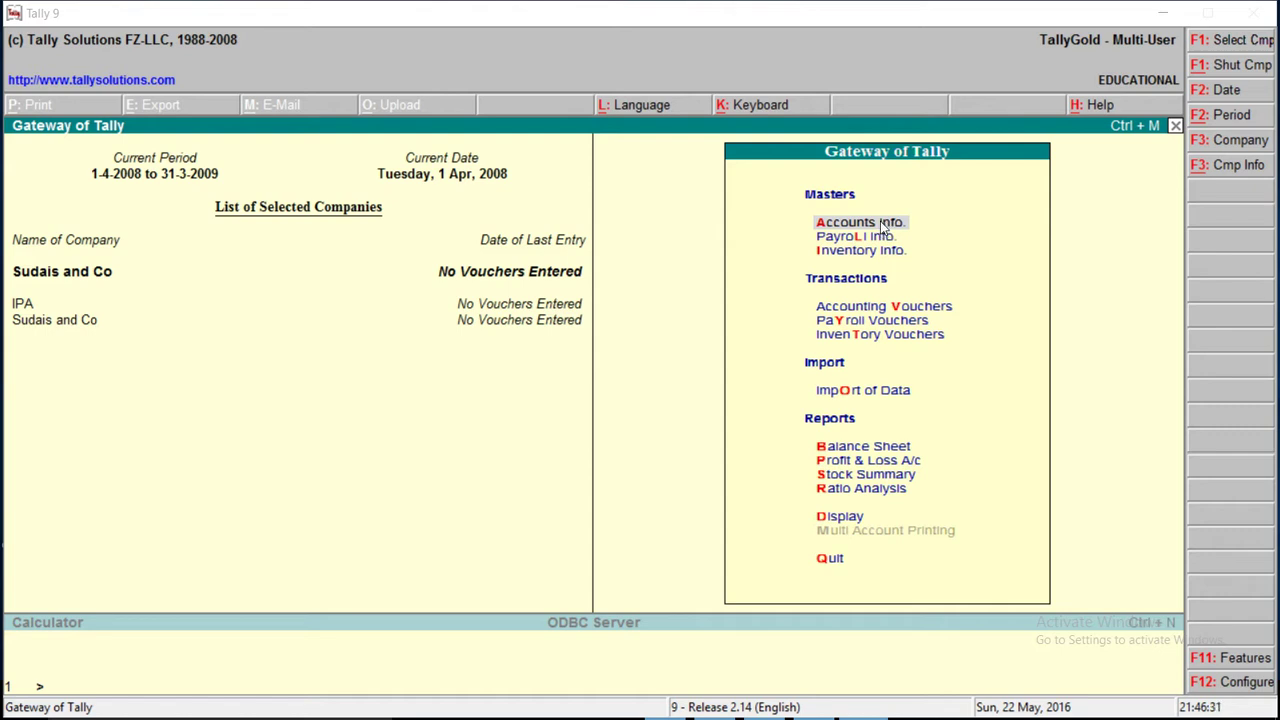
Start a new single ledger and name it with the first supplier's name followed by "Supplier A/c", without an alias.
{"action": "left_click", "coordinate": [884, 228]}
{"action": "key", "text": "Down"}
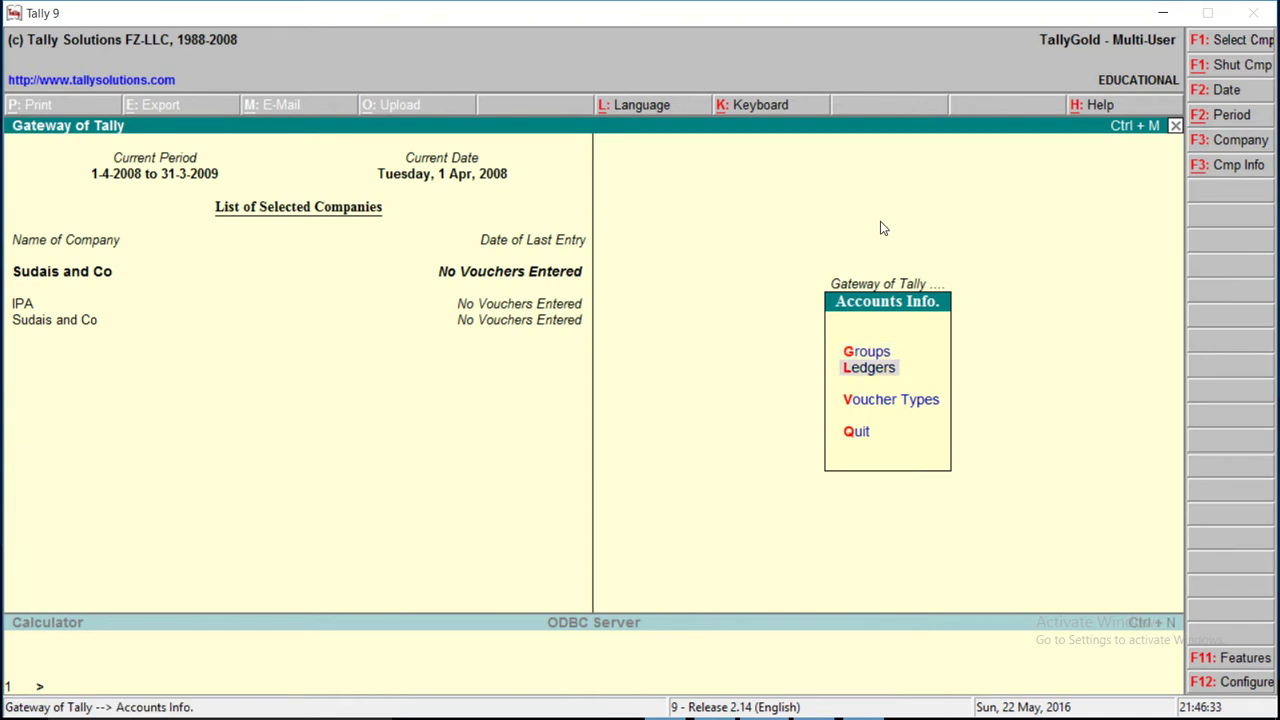
{"action": "key", "text": "Return"}
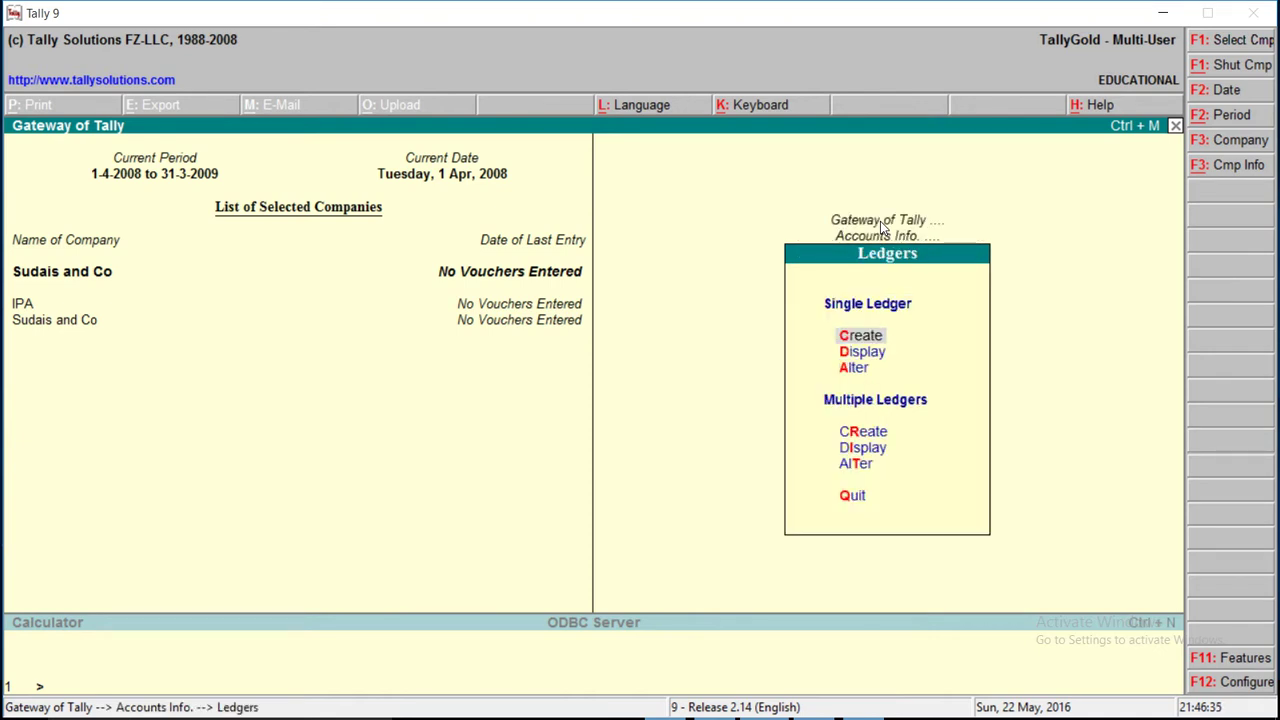
{"action": "key", "text": "Return"}
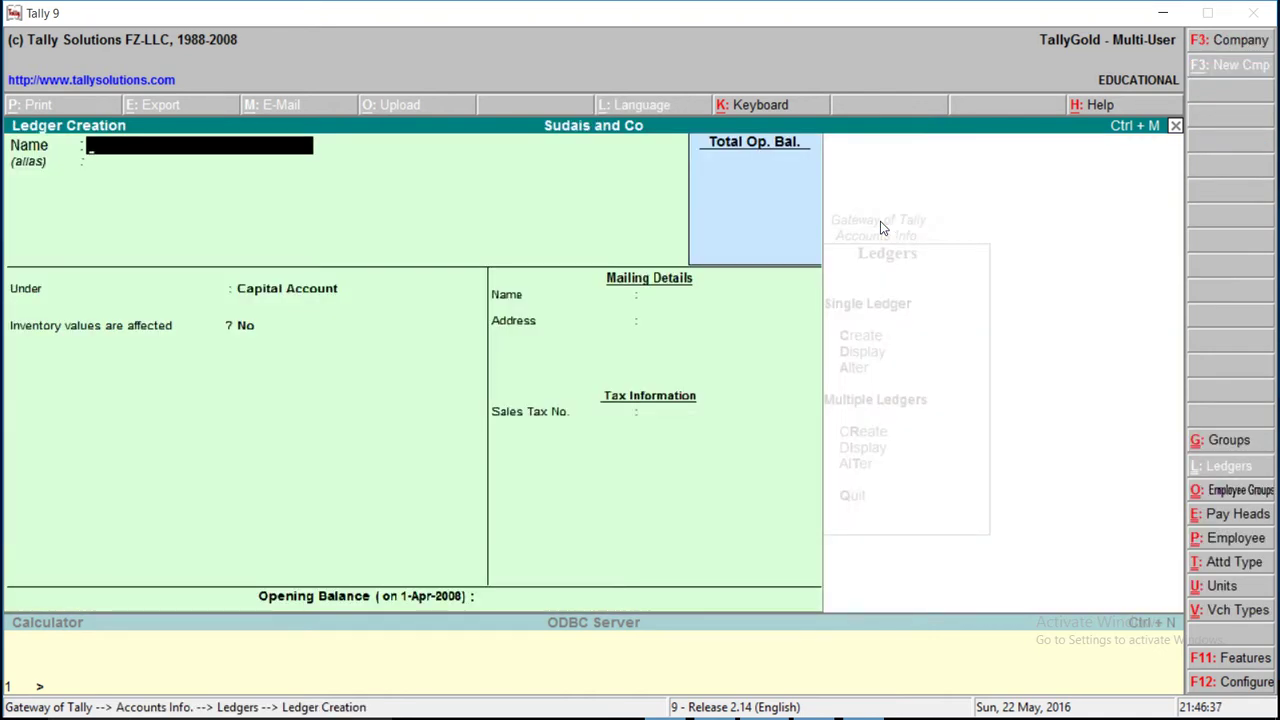
{"action": "type", "text": "Shehzad"}
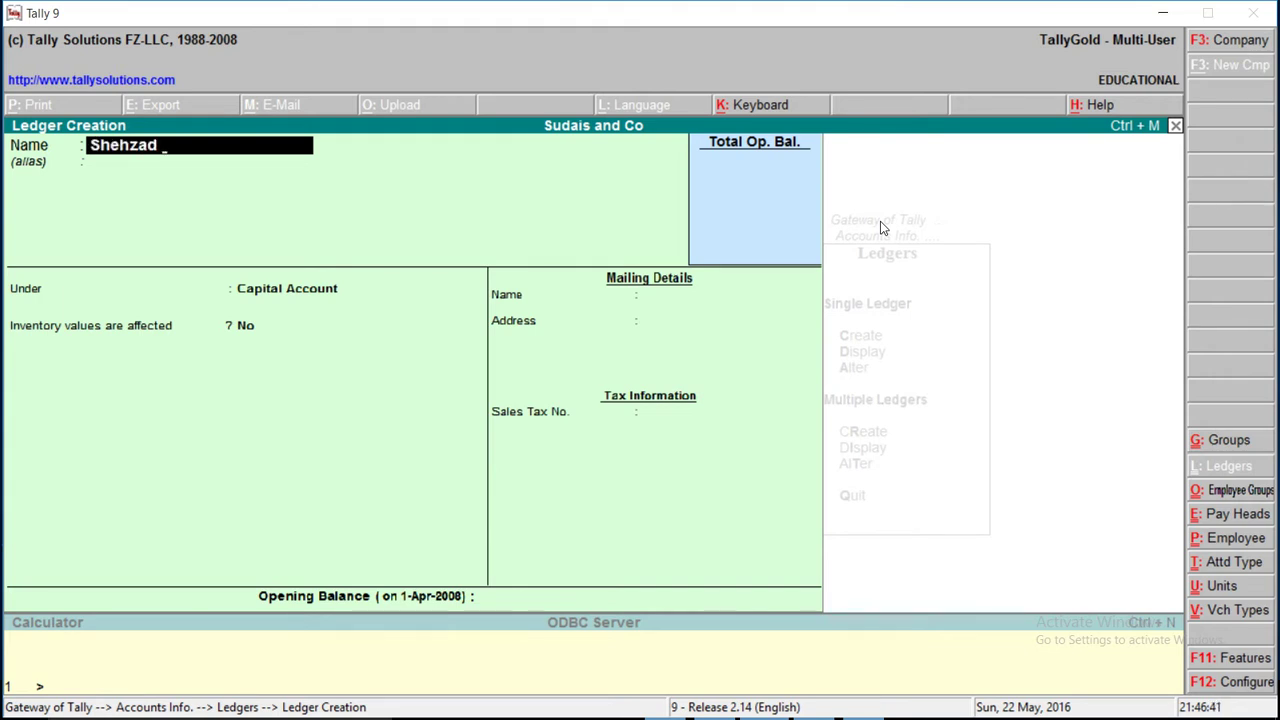
{"action": "type", "text": " Supplier A/c"}
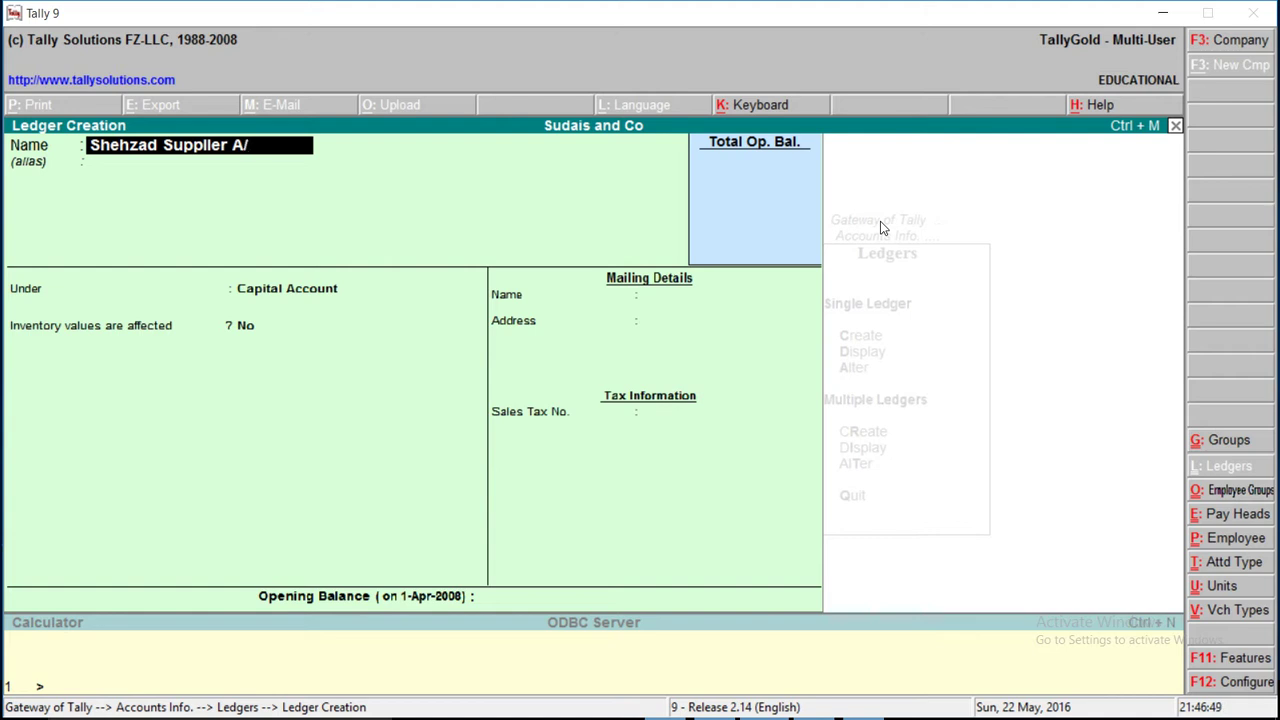
{"action": "key", "text": "Return"}
{"action": "key", "text": "Return"}
Place the first supplier's ledger under the Sundry Creditors group.
{"action": "type", "text": "S"}
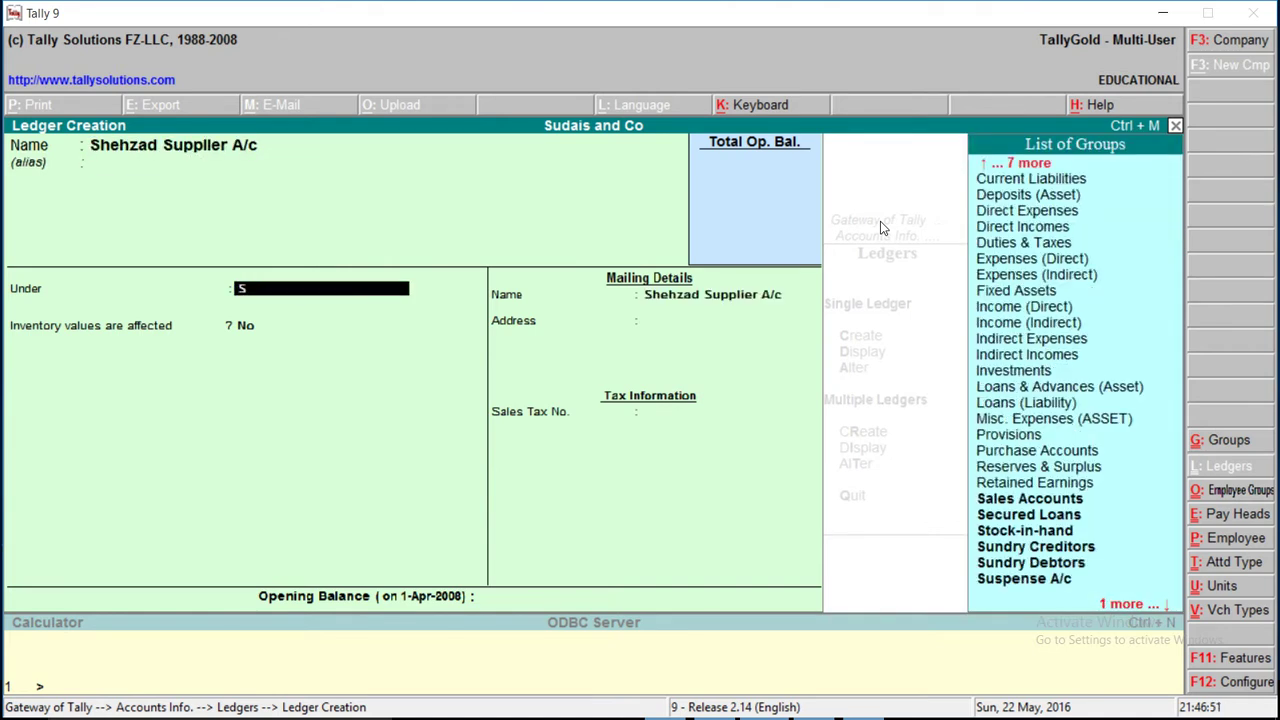
{"action": "key", "text": "Down"}
{"action": "key", "text": "Down"}
{"action": "key", "text": "Down"}
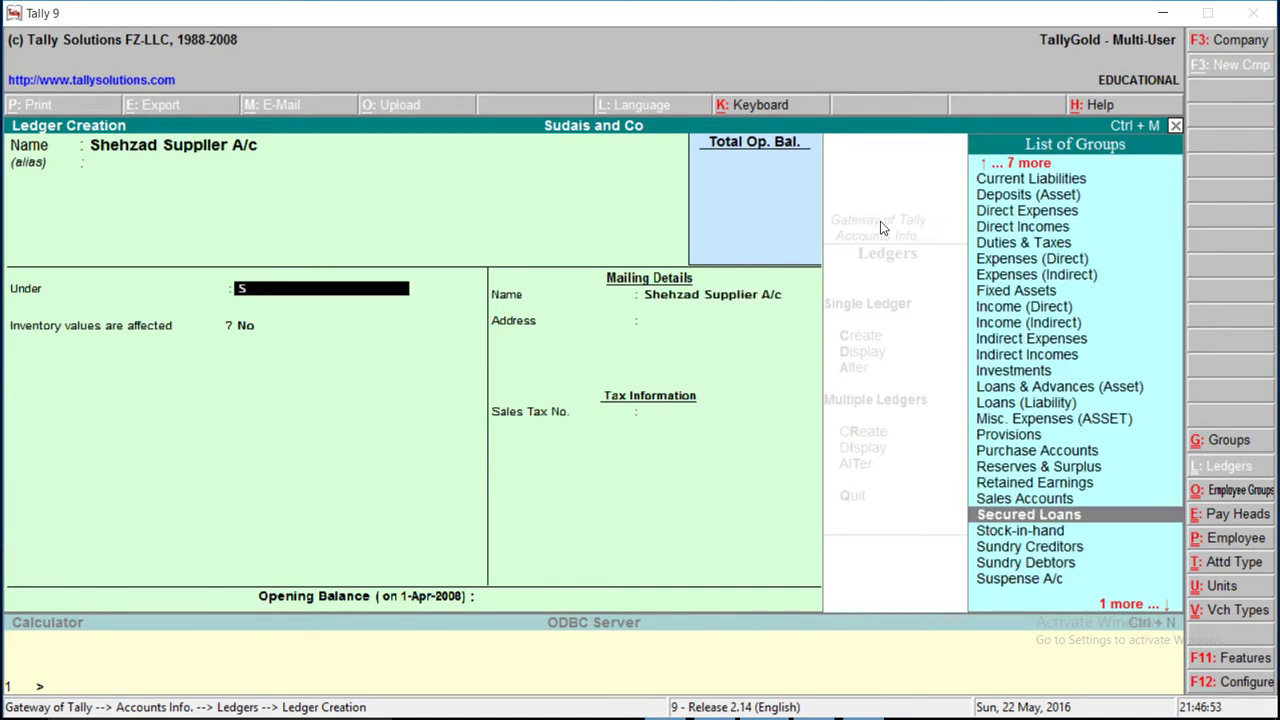
{"action": "key", "text": "Return"}
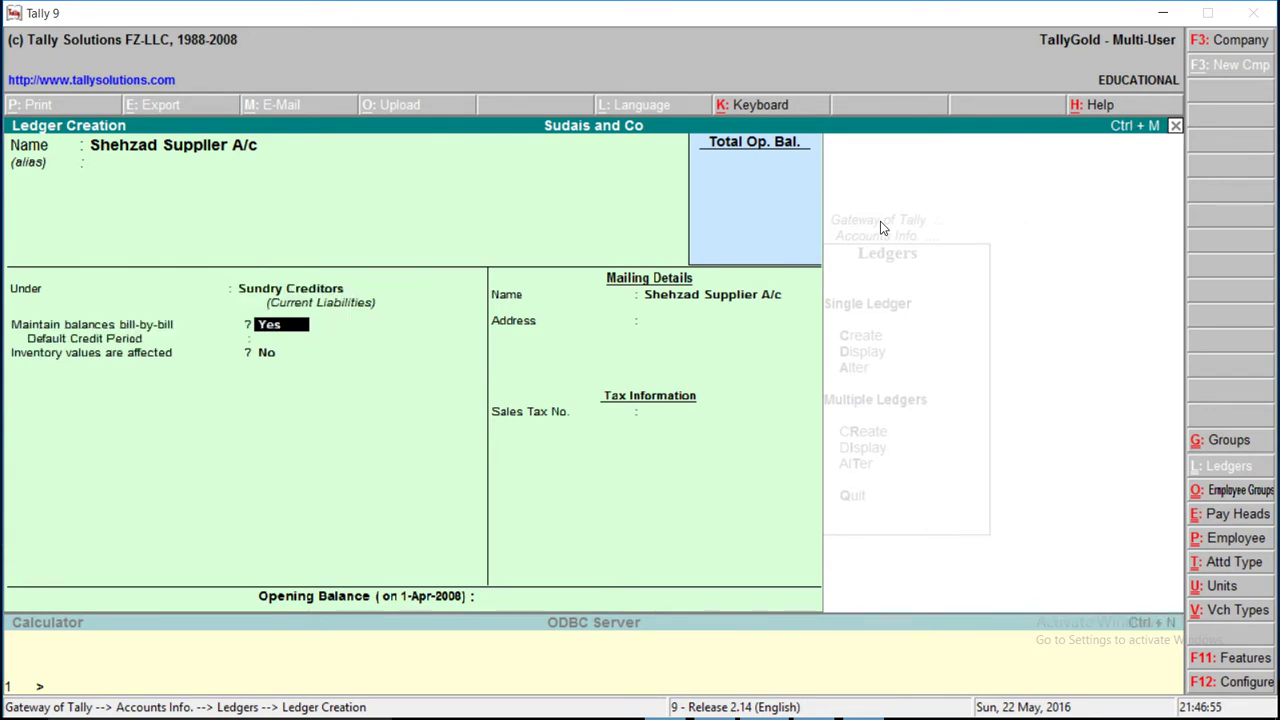
Keep bill-by-bill balances at Yes, leave address, tax number and opening balance blank, and save the supplier ledger.
{"action": "key", "text": "Return"}
{"action": "key", "text": "Return"}
{"action": "key", "text": "Return"}
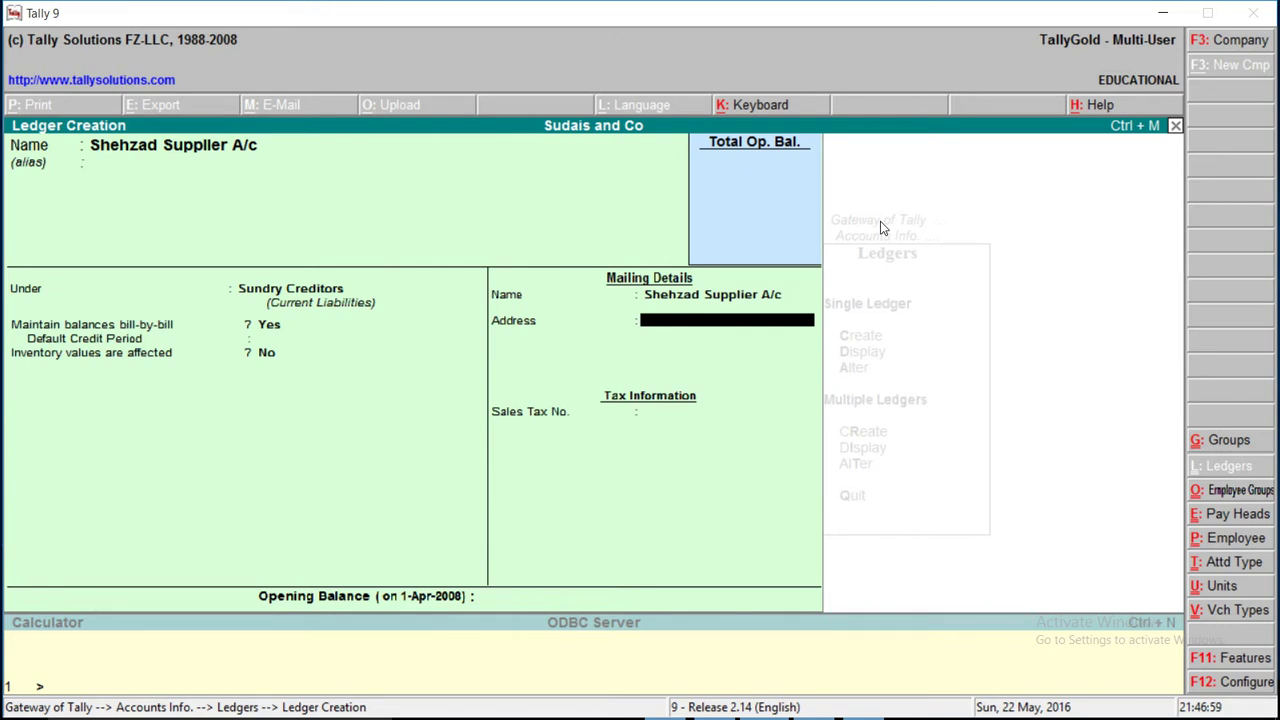
{"action": "key", "text": "Return"}
{"action": "key", "text": "Return"}
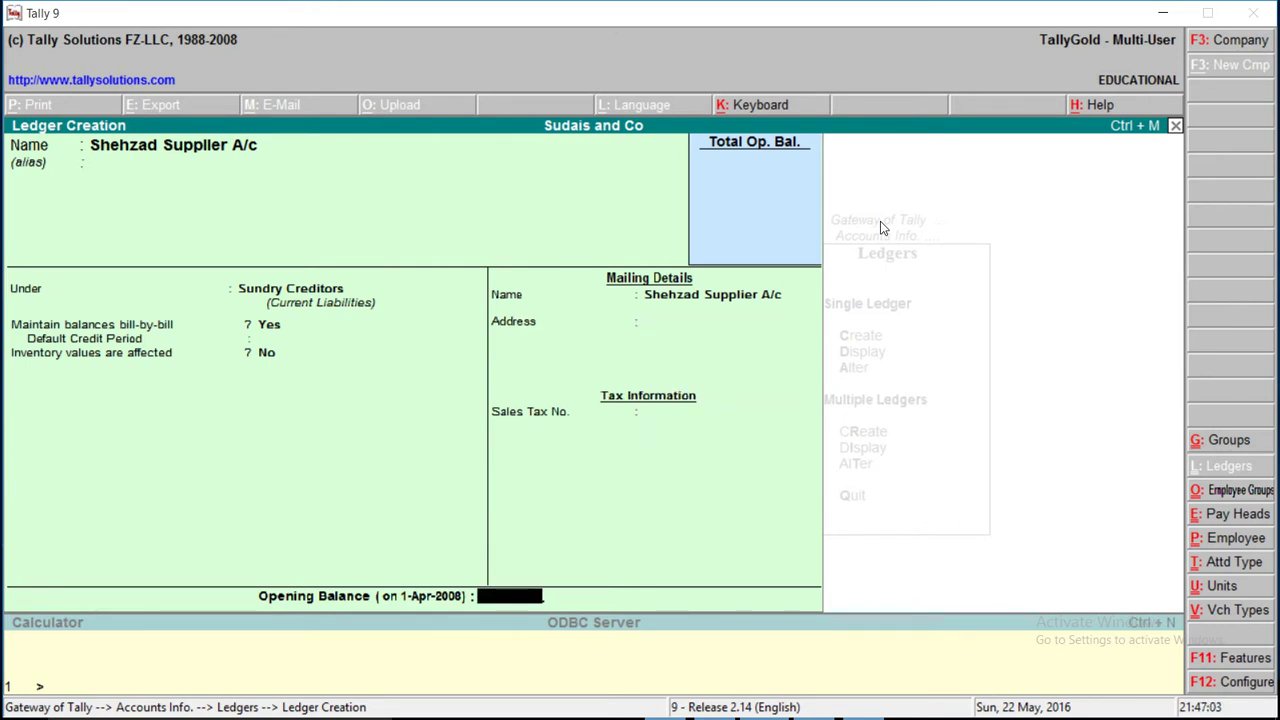
{"action": "key", "text": "Return"}
{"action": "key", "text": "Return"}
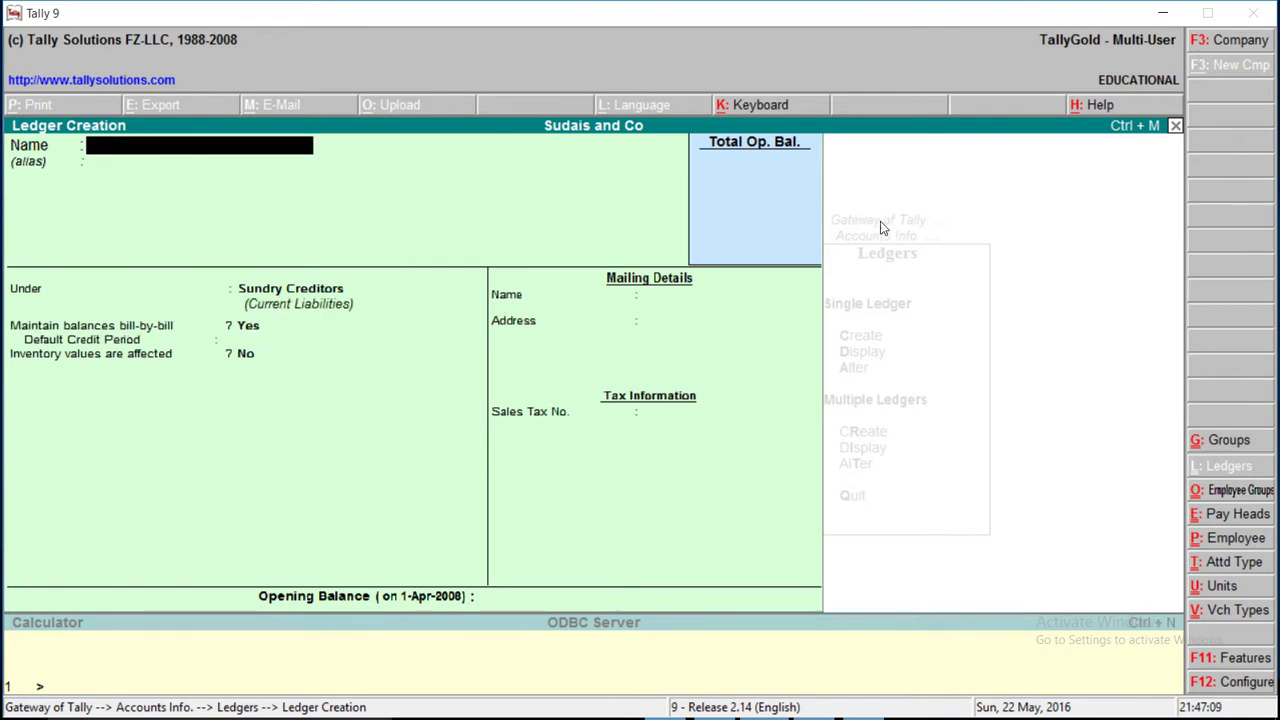
Create a second ledger, the other supplier's name plus "Supplier A/c", under Sundry Creditors with the default options and no opening balance.
{"action": "type", "text": "Amin S"}
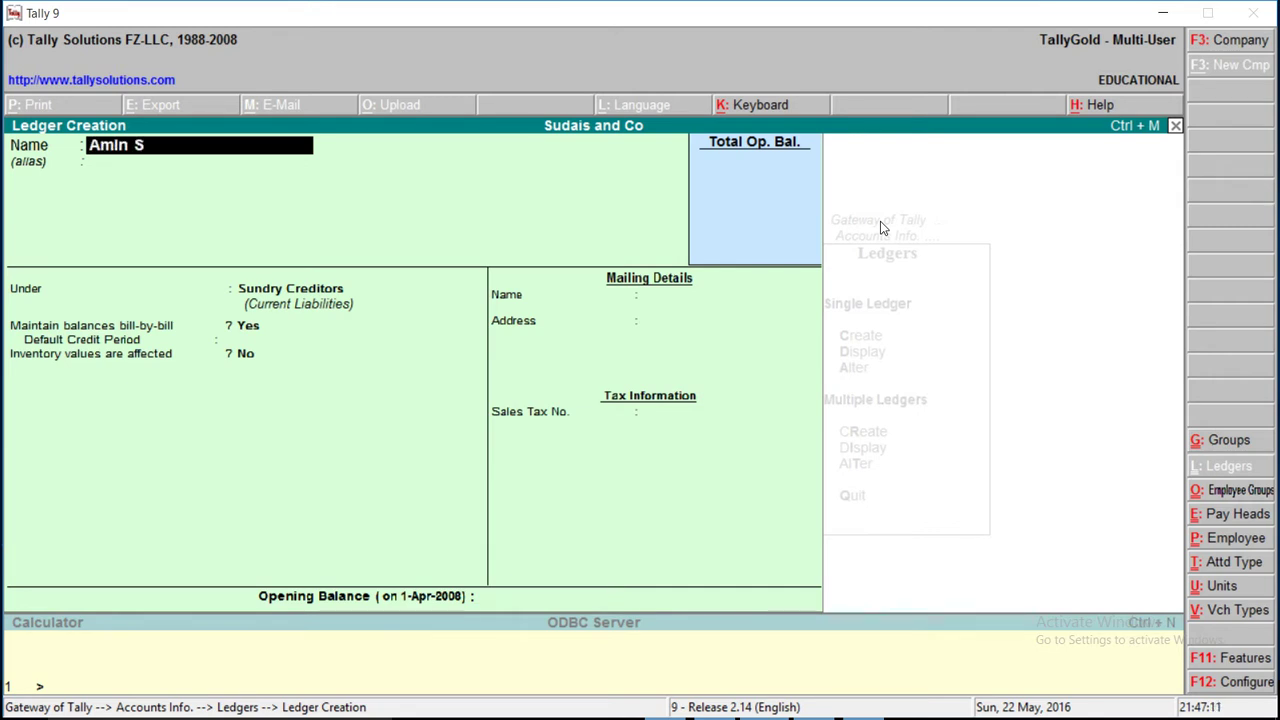
{"action": "type", "text": "upplier a/c"}
{"action": "key", "text": "Return"}
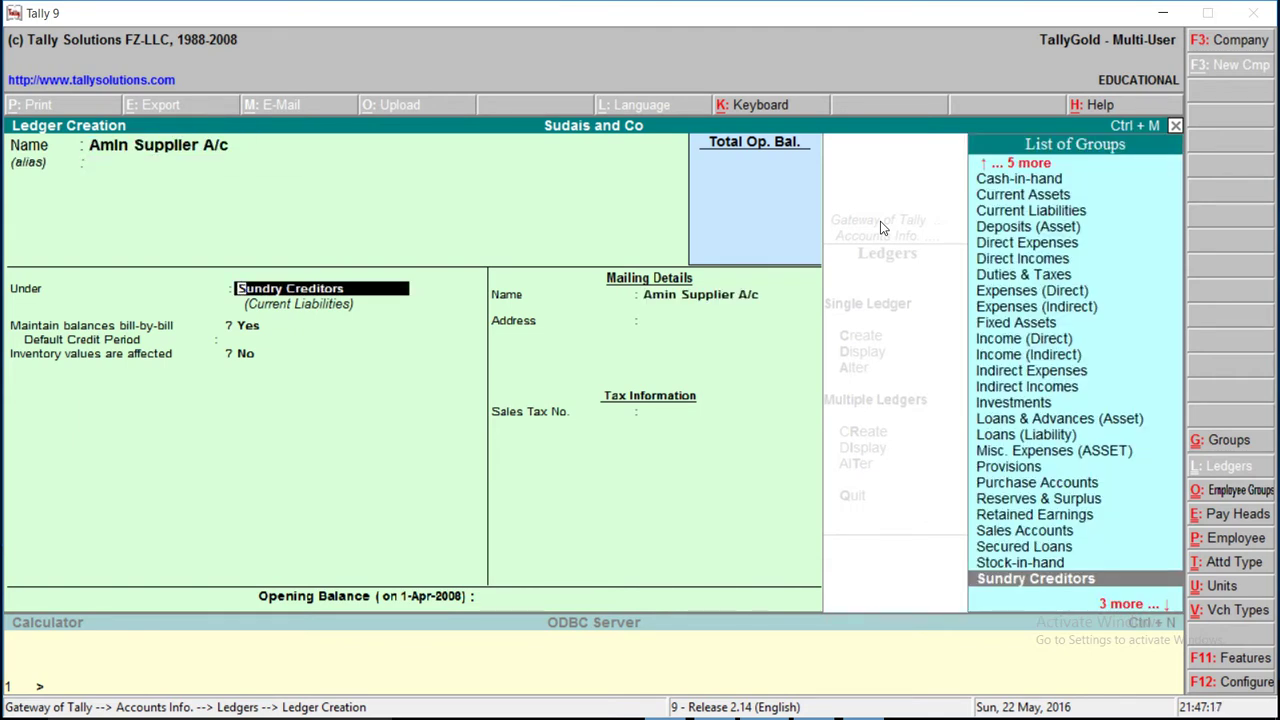
{"action": "key", "text": "Return"}
{"action": "key", "text": "Return"}
{"action": "key", "text": "Return"}
{"action": "key", "text": "Return"}
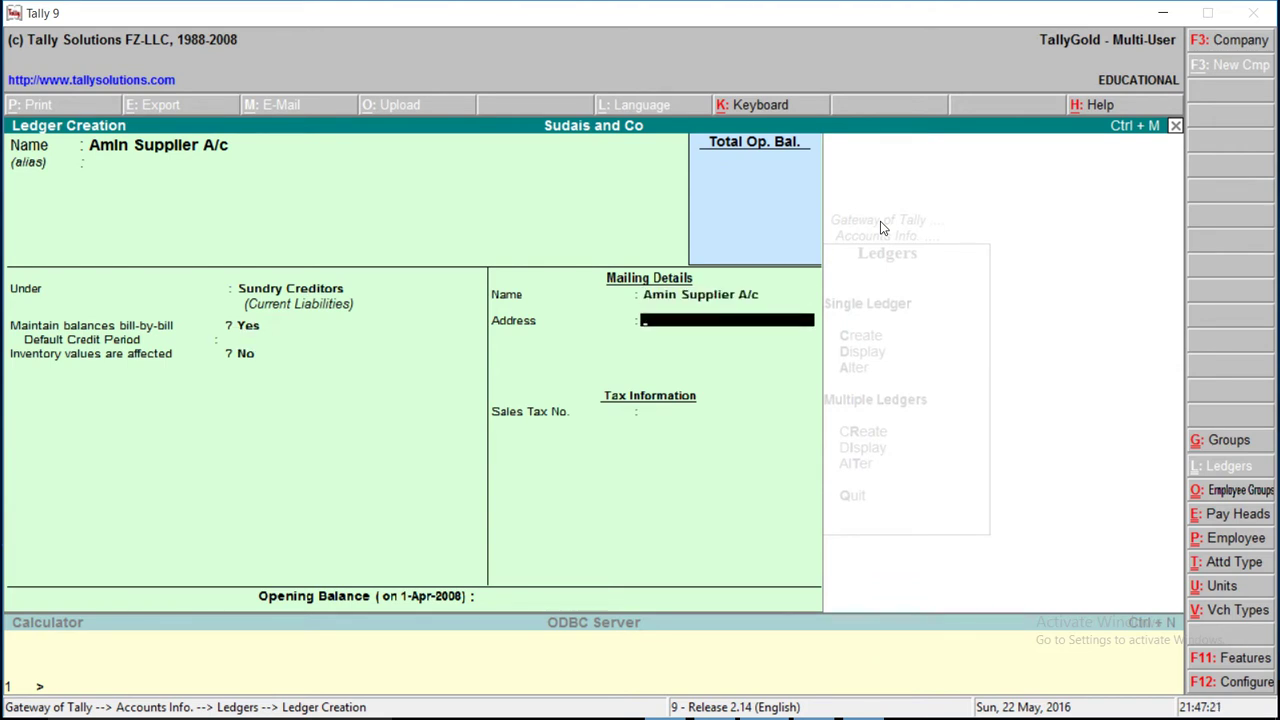
{"action": "key", "text": "Return"}
{"action": "key", "text": "Return"}
{"action": "key", "text": "Return"}
{"action": "key", "text": "Return"}
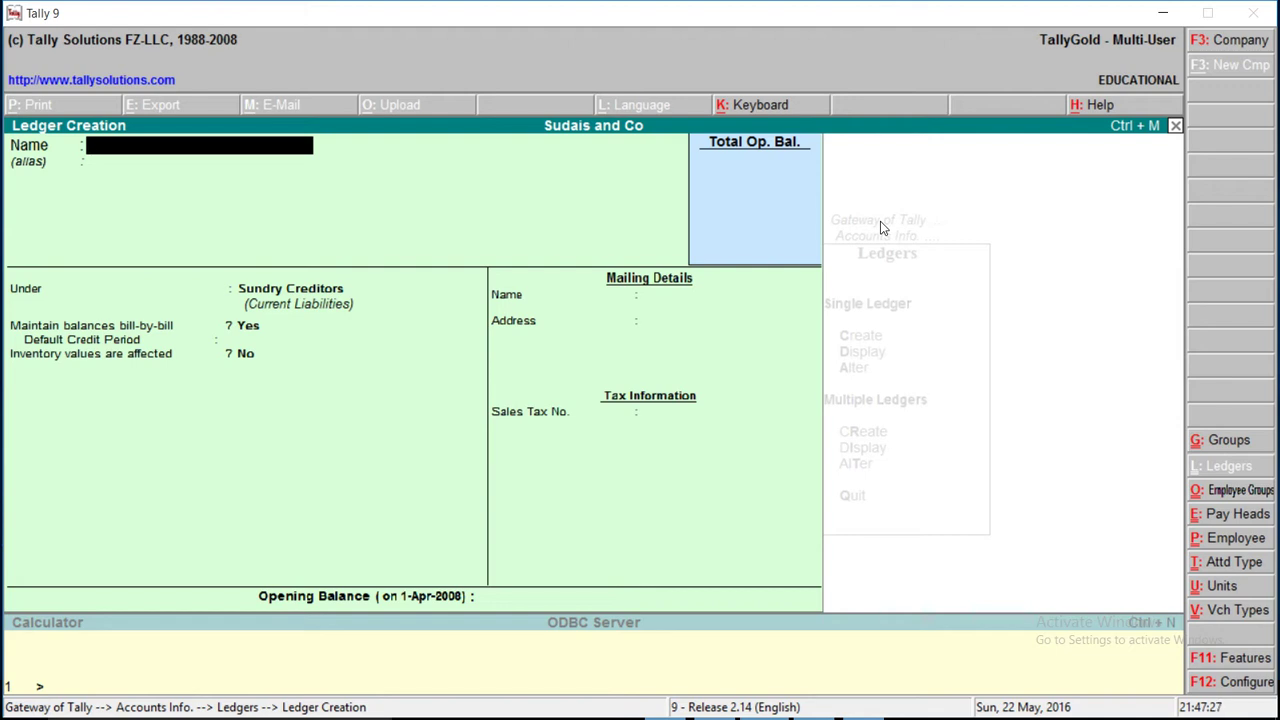
Create a Purchase A/c ledger under Purchase Accounts with inventory values affected set to Yes and no opening balance.
{"action": "type", "text": "Purchase A"}
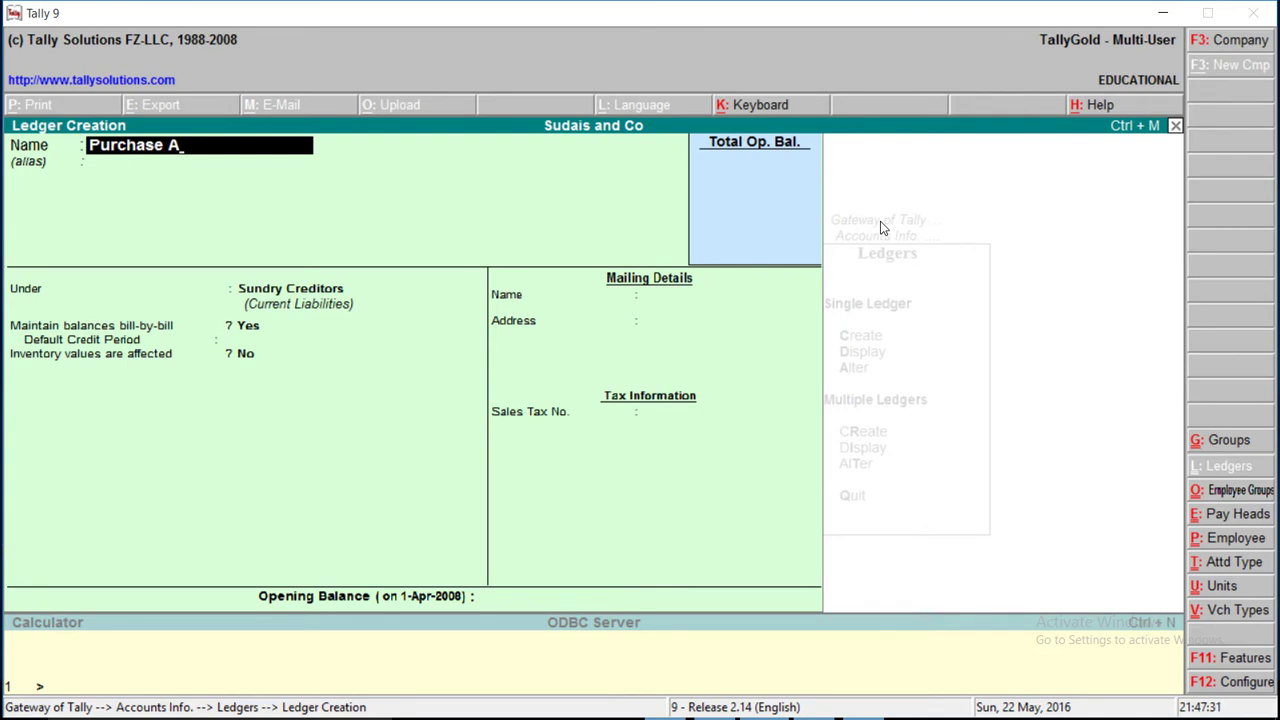
{"action": "type", "text": "/c"}
{"action": "key", "text": "Return"}
{"action": "key", "text": "Return"}
{"action": "type", "text": "P"}
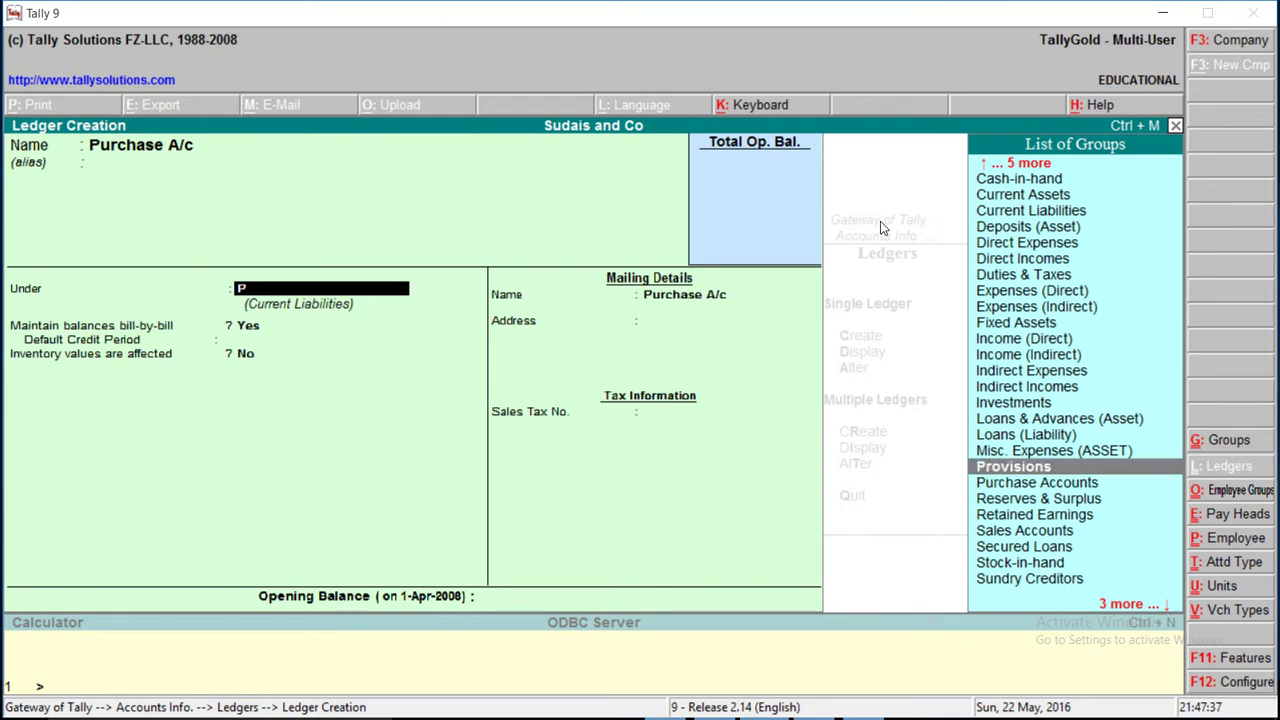
{"action": "type", "text": "u"}
{"action": "key", "text": "Return"}
{"action": "key", "text": "Return"}
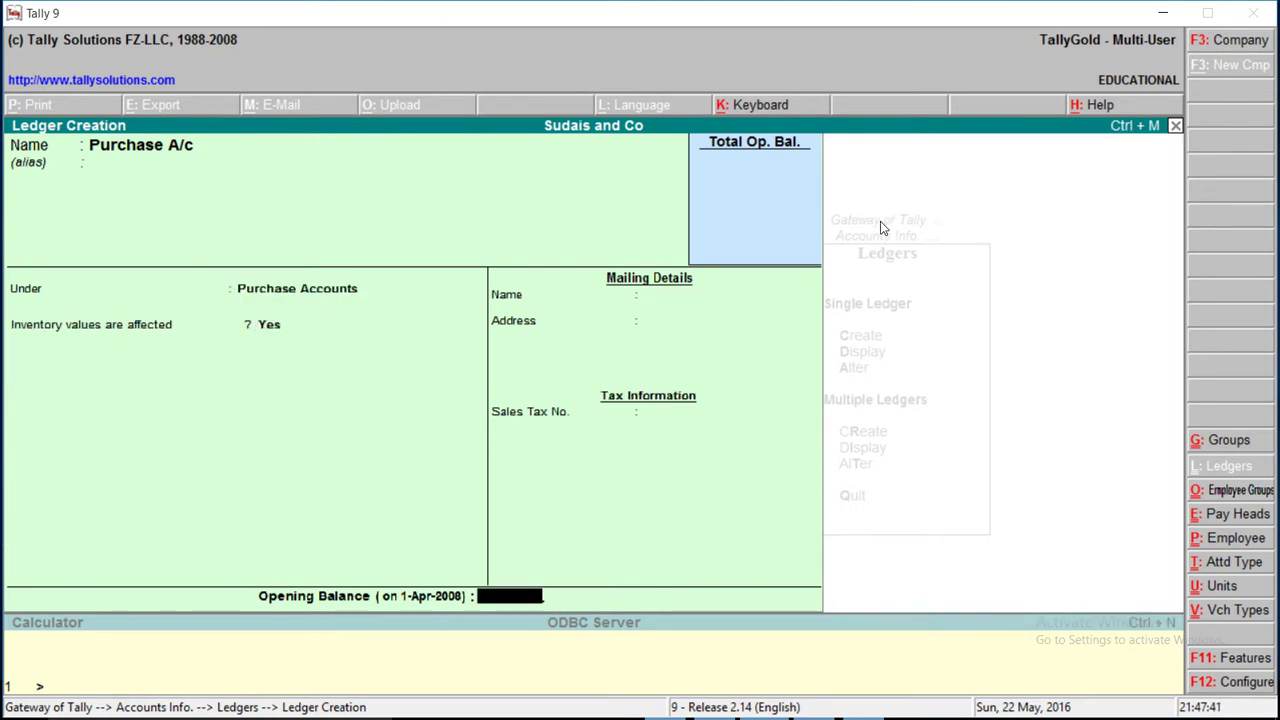
{"action": "key", "text": "Return"}
{"action": "key", "text": "Return"}
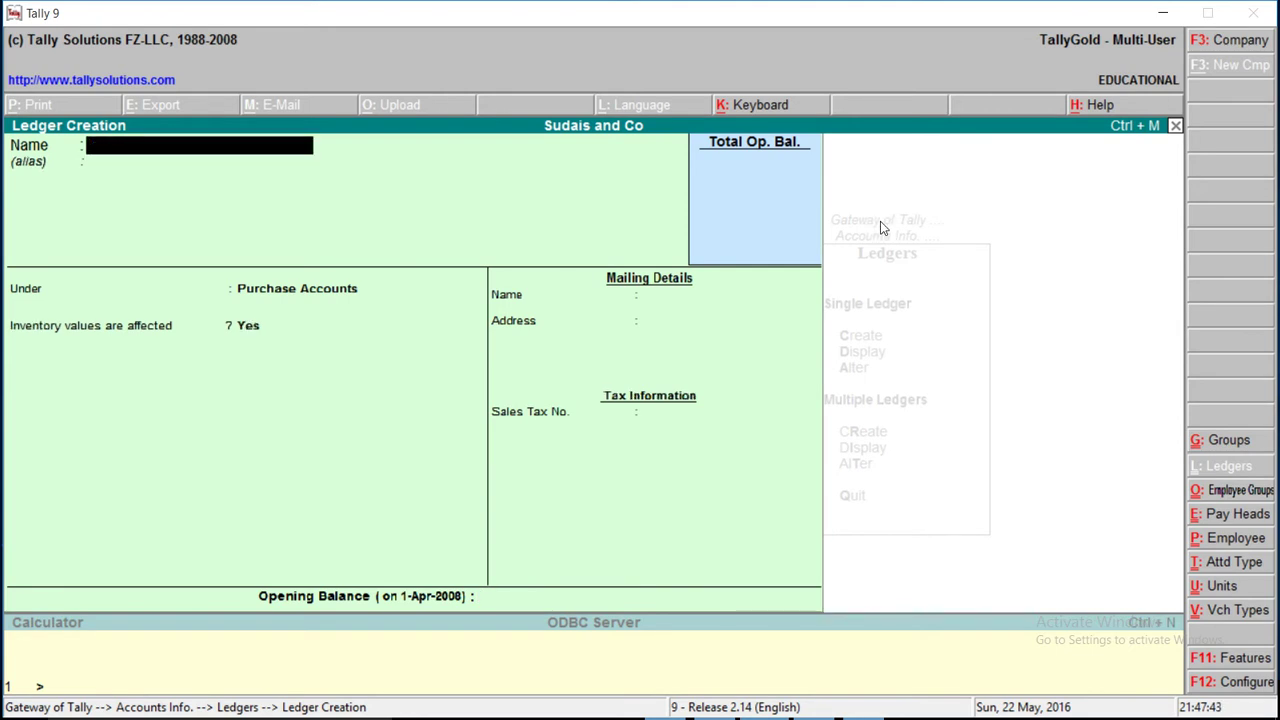
{"action": "left_click", "coordinate": [1163, 14]}
{"action": "left_click", "coordinate": [862, 700]}
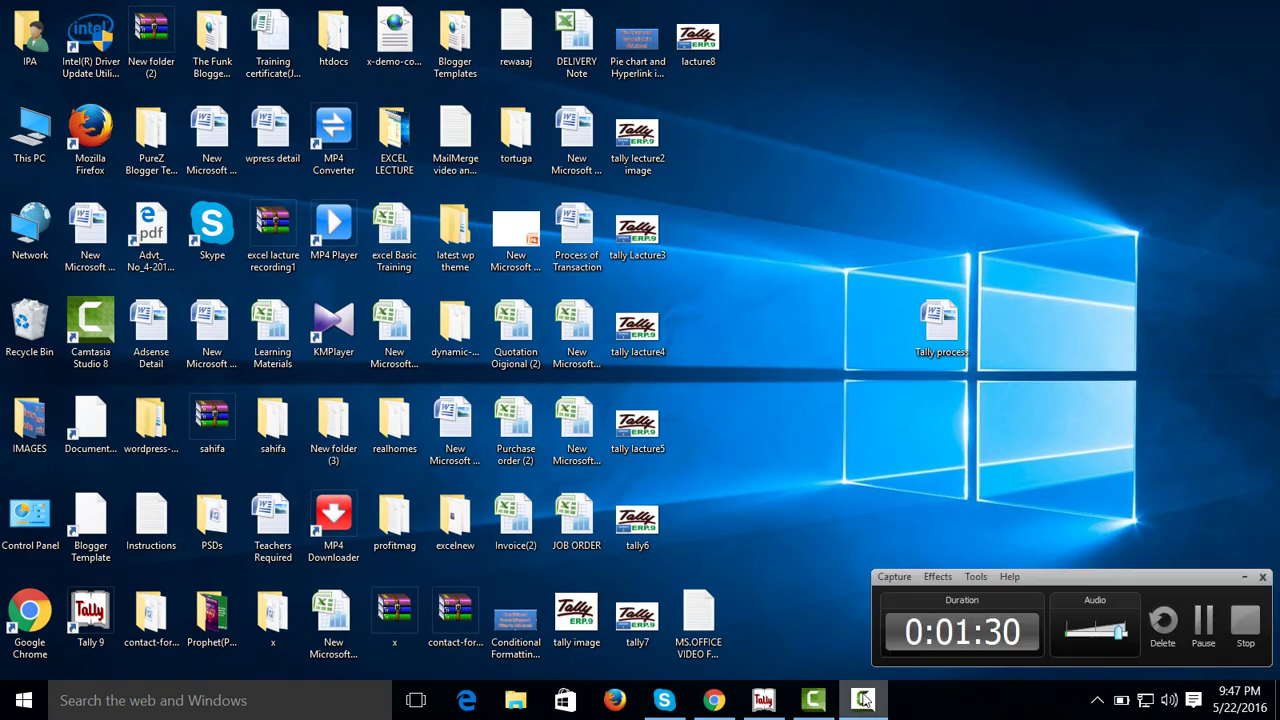
{"action": "left_click", "coordinate": [1203, 620]}
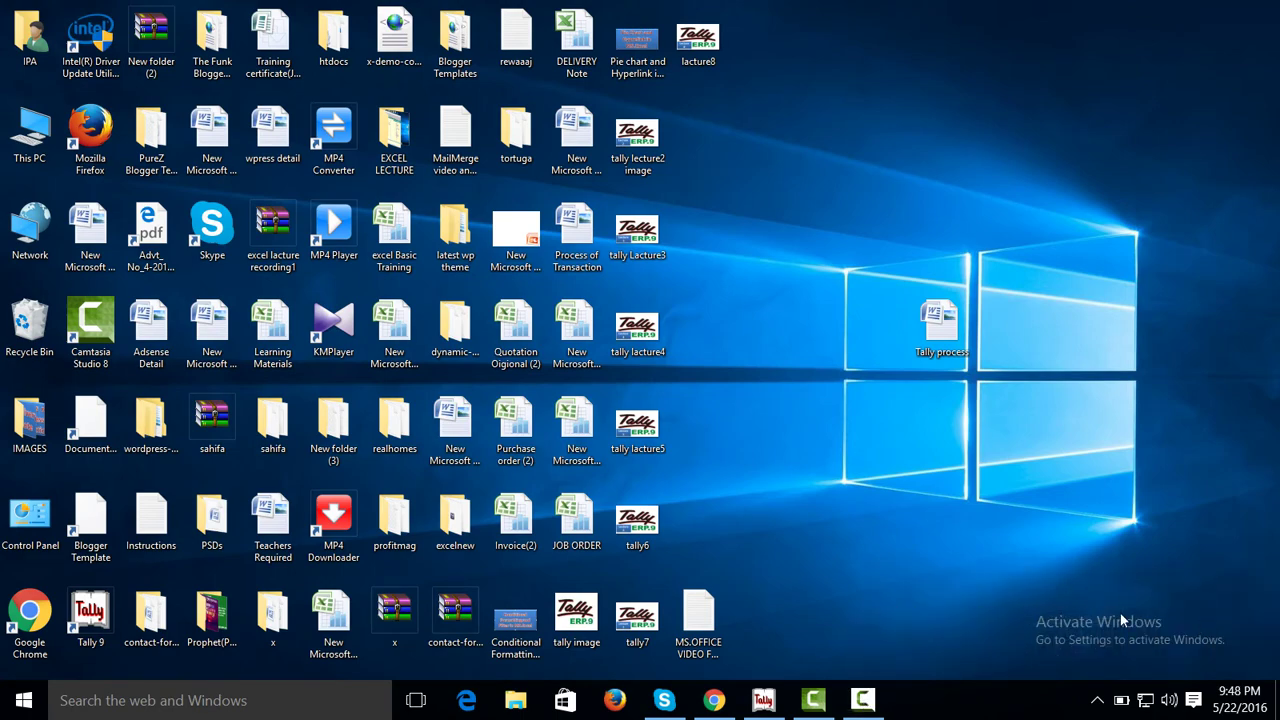
{"action": "left_click", "coordinate": [763, 700]}
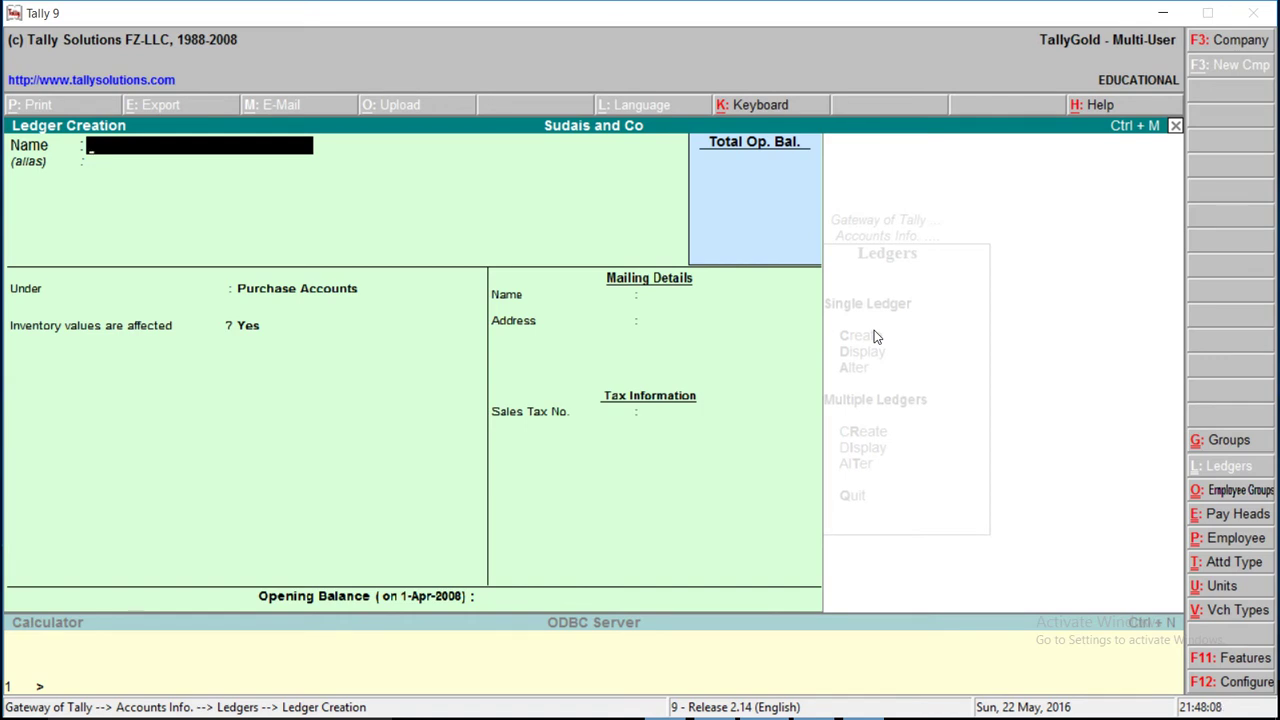
Leave ledger creation and return to the Gateway of Tally.
{"action": "key", "text": "Escape"}
{"action": "key", "text": "y"}
{"action": "key", "text": "Escape"}
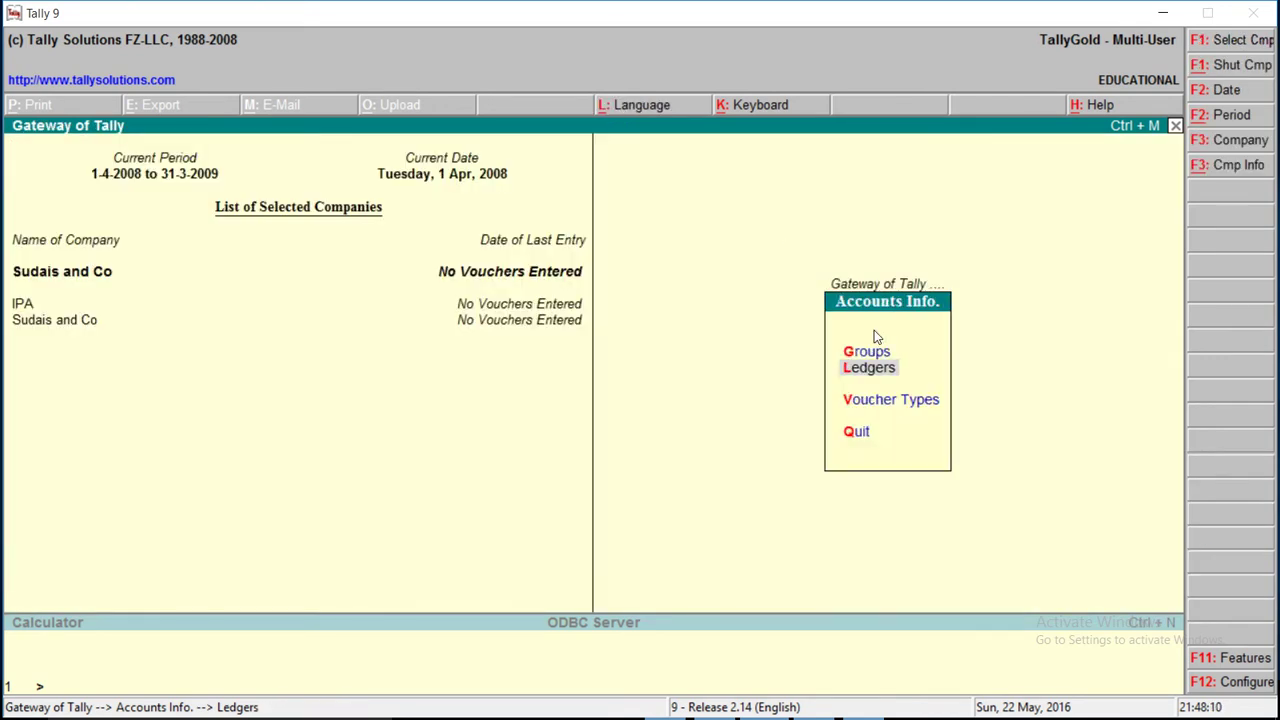
{"action": "key", "text": "Escape"}
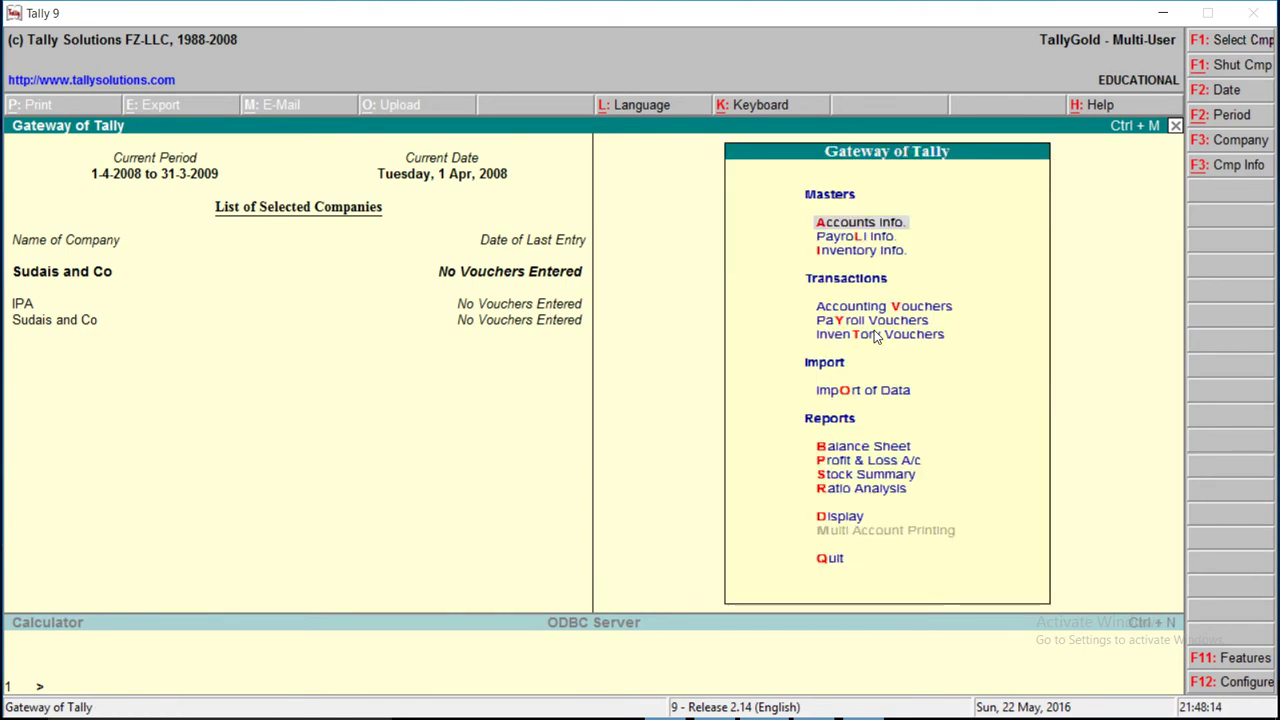
{"action": "key", "text": "Up"}
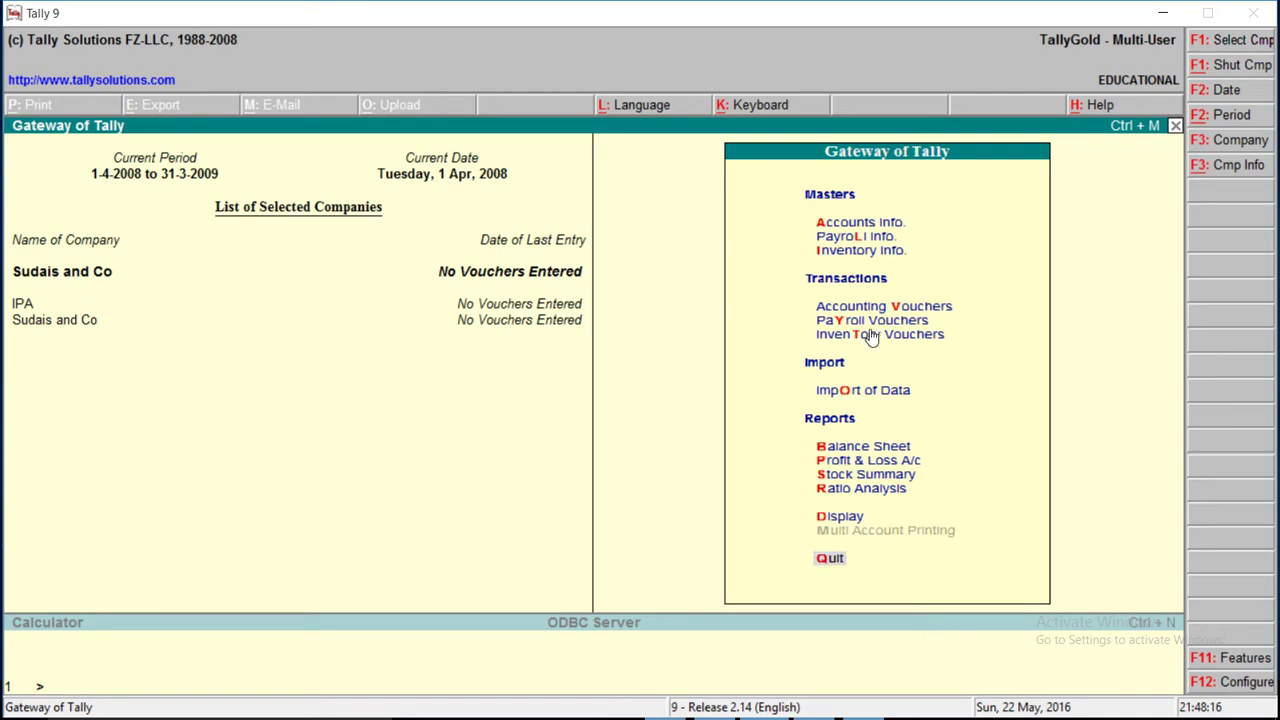
{"action": "left_click", "coordinate": [1158, 13]}
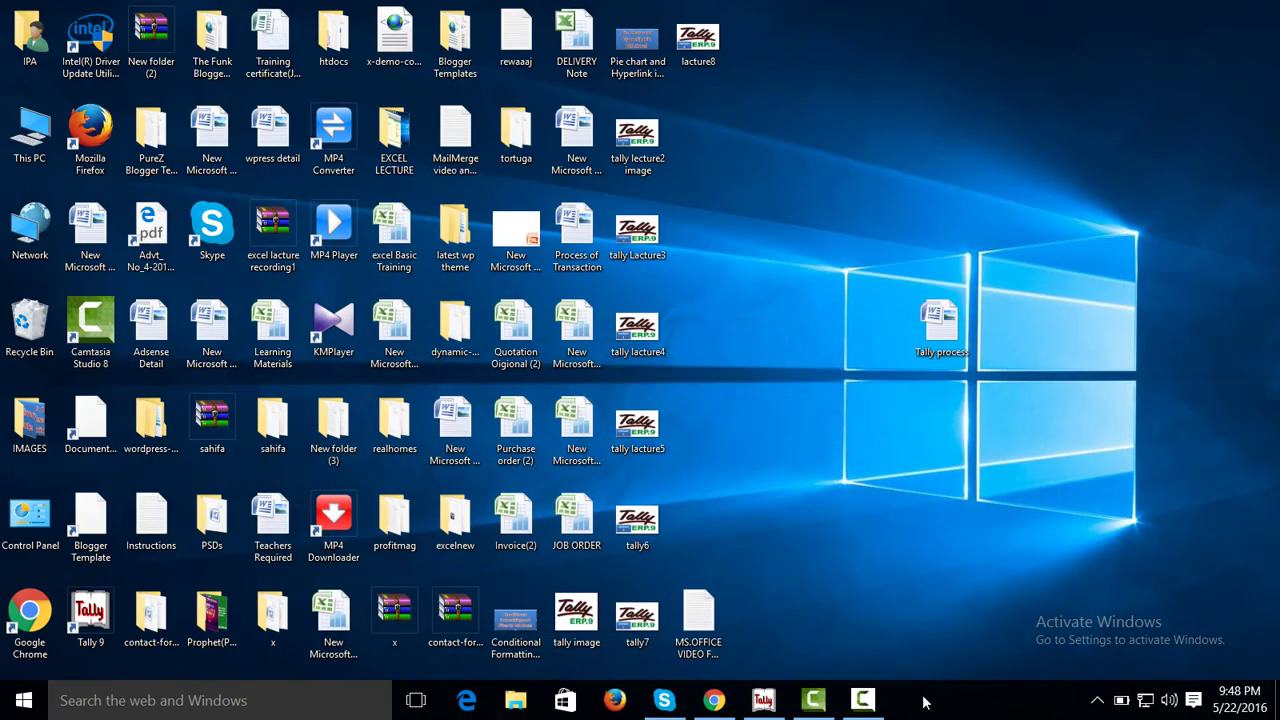
{"action": "left_click", "coordinate": [862, 705]}
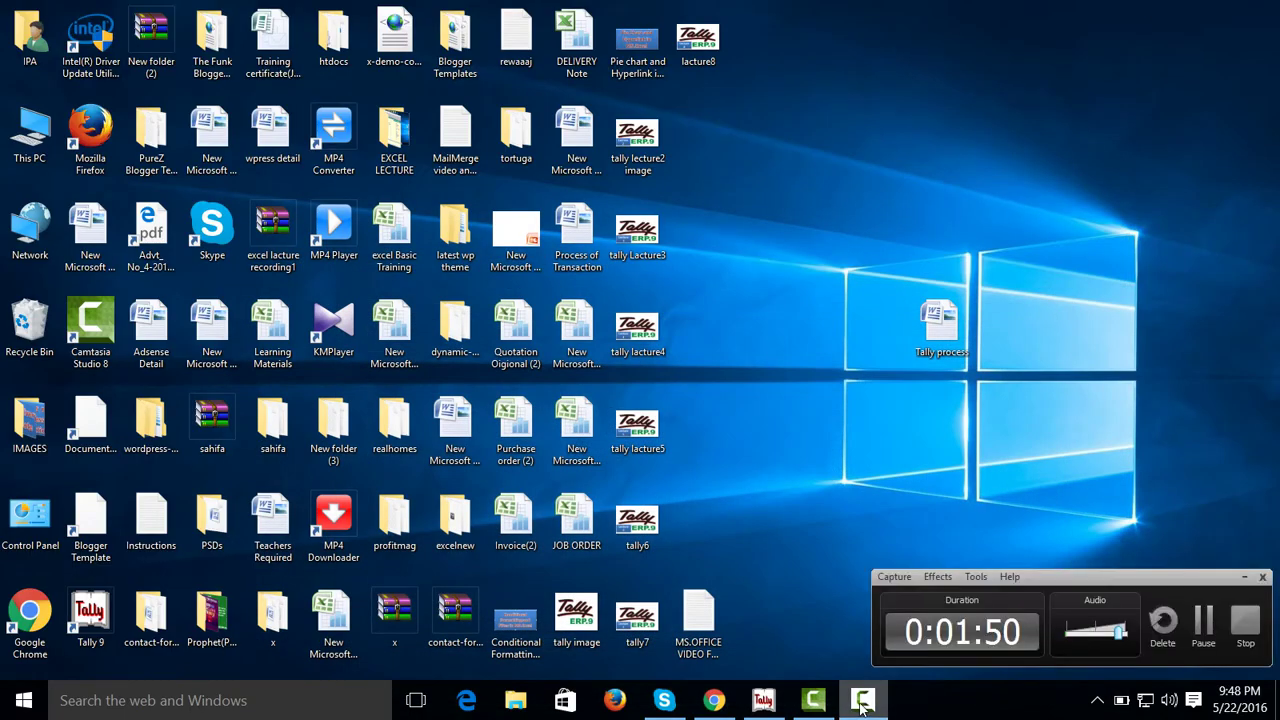
{"action": "left_click", "coordinate": [1203, 622]}
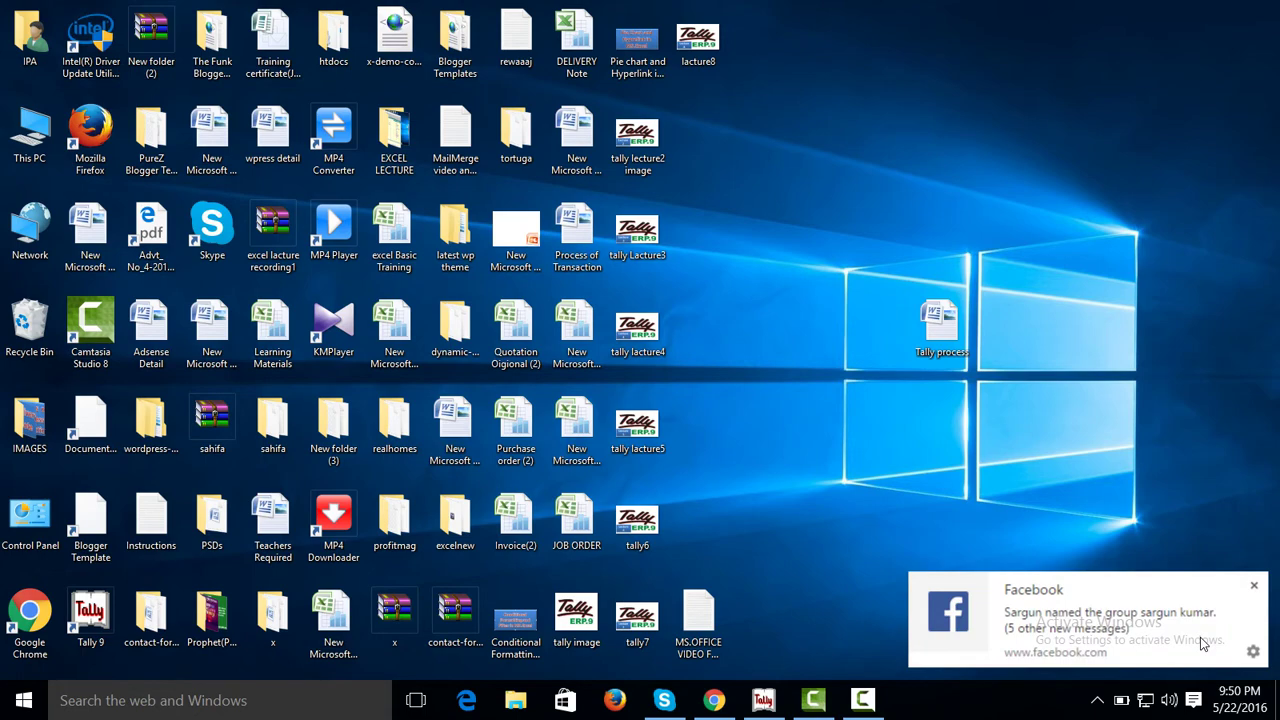
{"action": "left_click", "coordinate": [763, 700]}
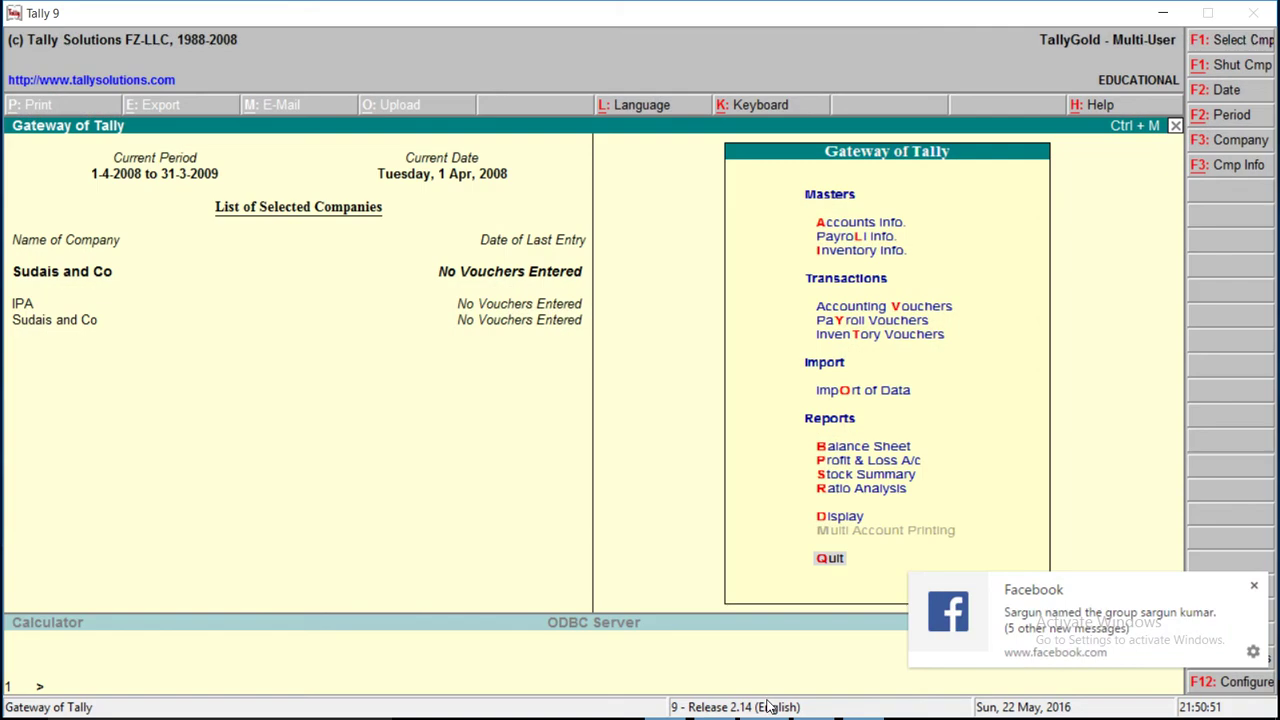
{"action": "left_click", "coordinate": [1254, 585]}
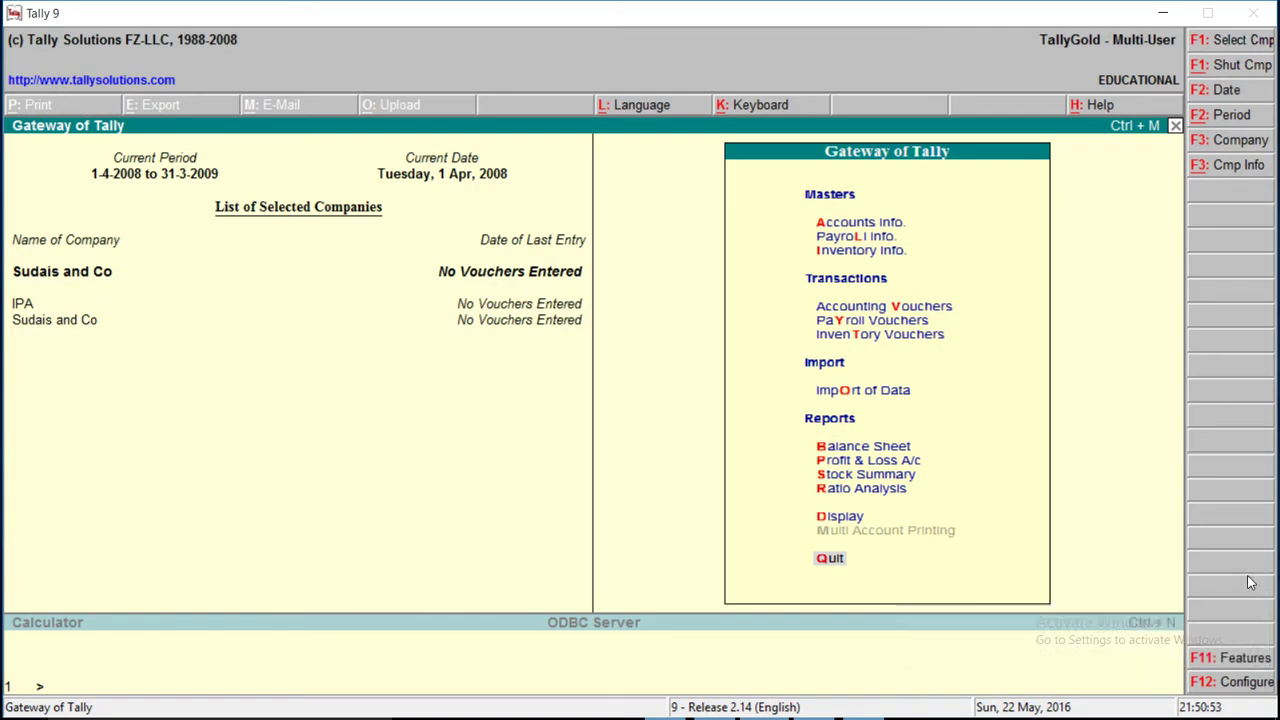
Create a simple unit of measure with symbol unt, formal name Units and 2 decimal places.
{"action": "left_click", "coordinate": [857, 251]}
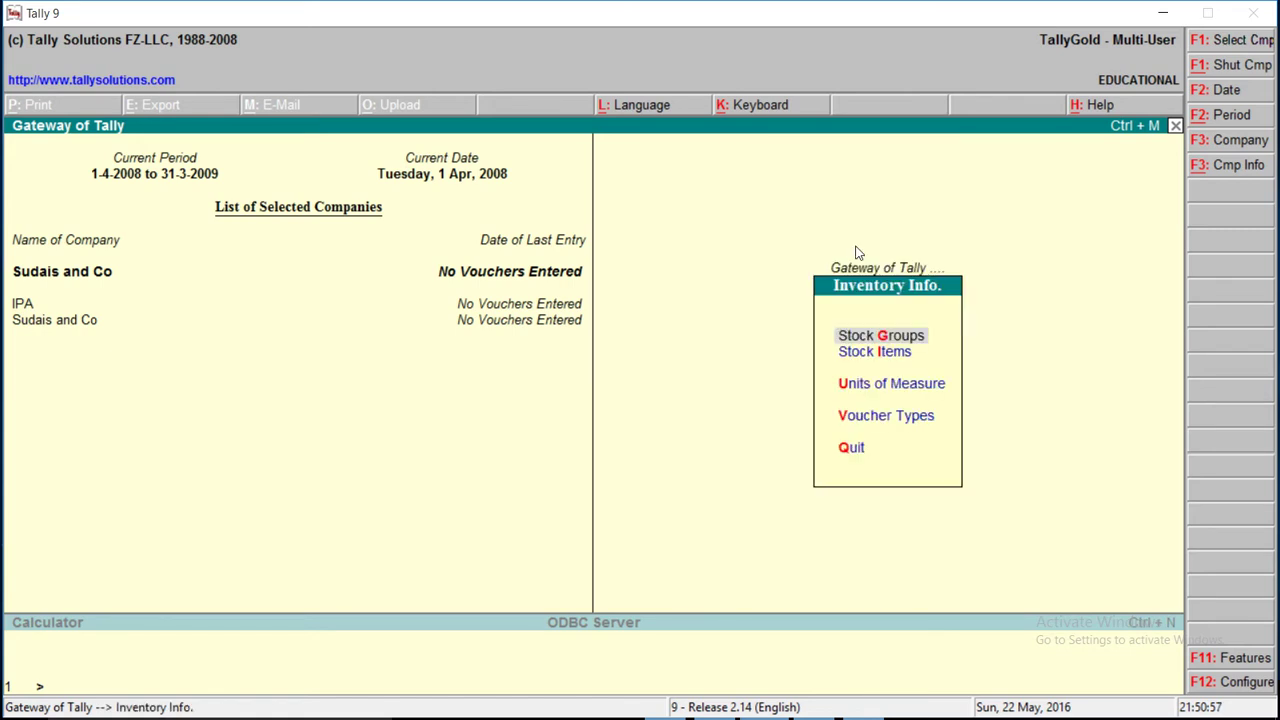
{"action": "key", "text": "Down"}
{"action": "key", "text": "Down"}
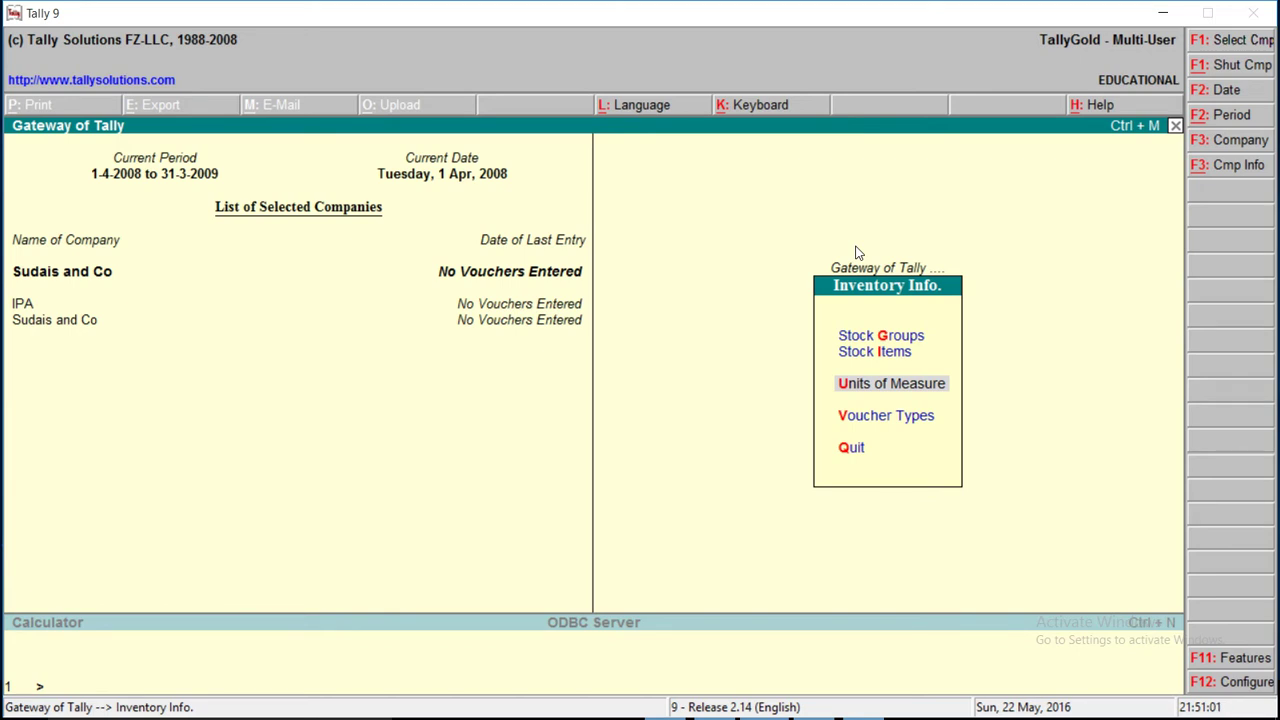
{"action": "key", "text": "Return"}
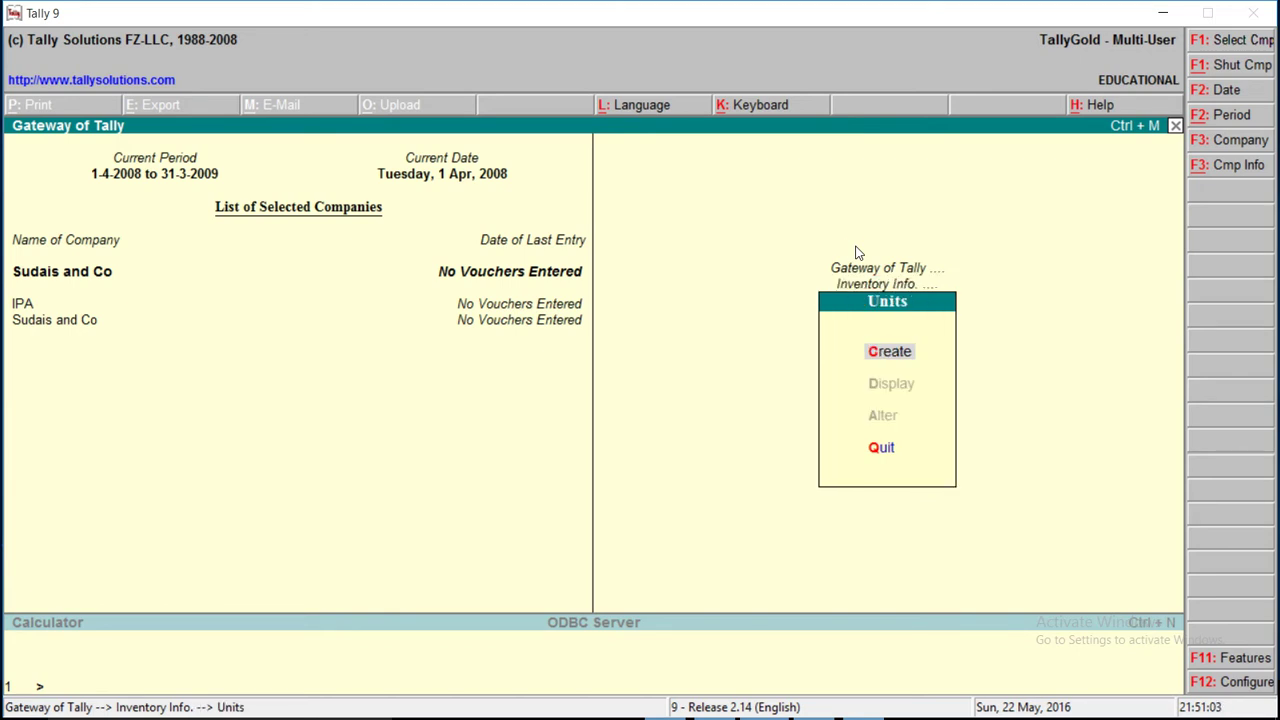
{"action": "key", "text": "Return"}
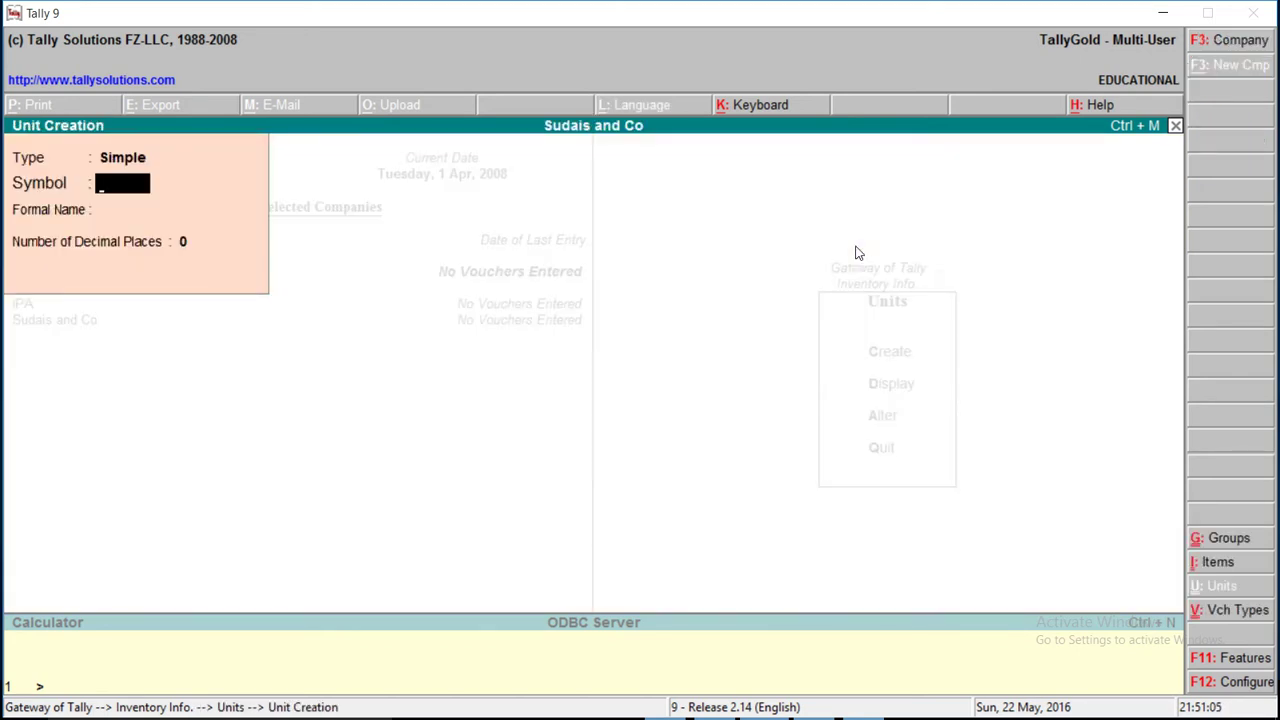
{"action": "type", "text": "unt"}
{"action": "key", "text": "Return"}
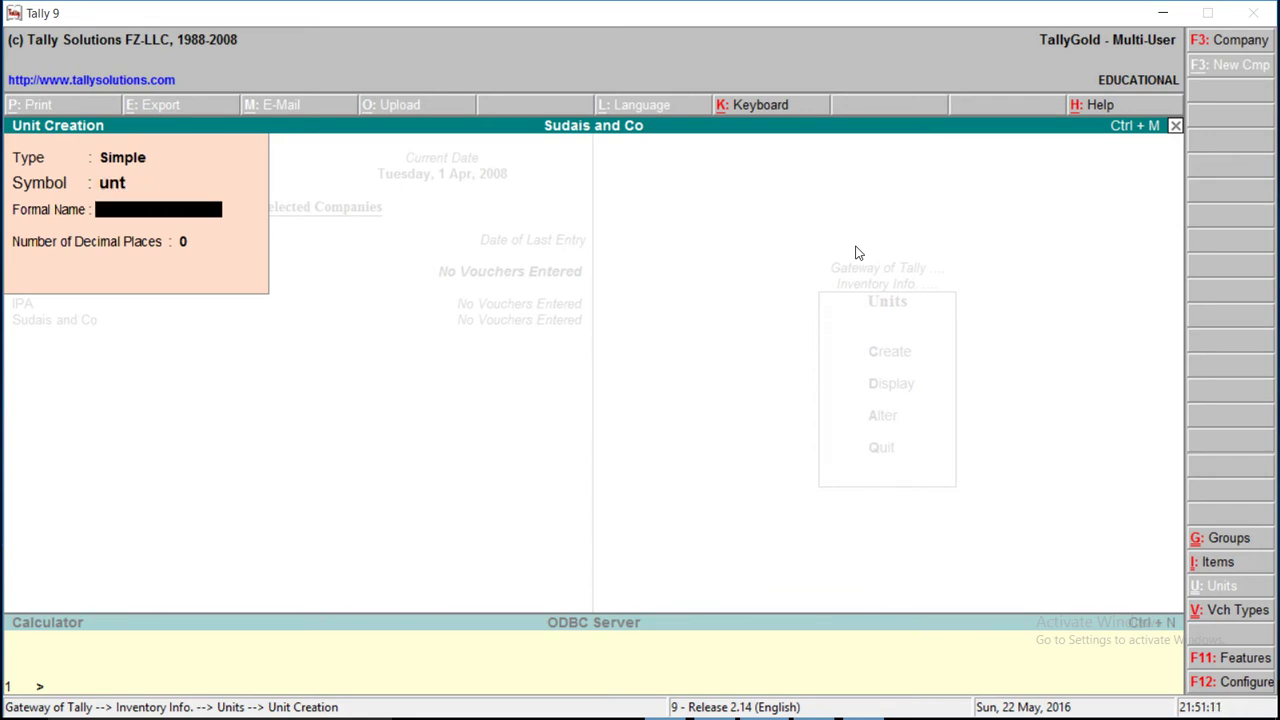
{"action": "type", "text": "Units"}
{"action": "key", "text": "Return"}
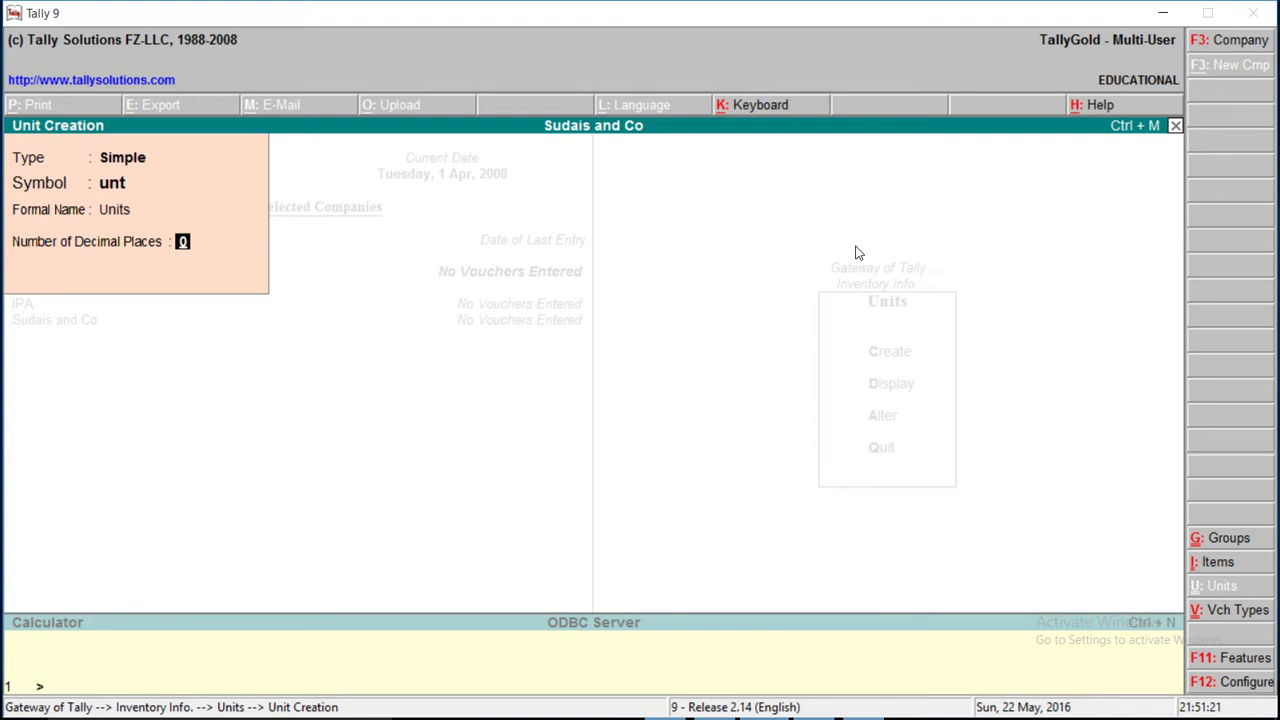
{"action": "type", "text": "2"}
{"action": "key", "text": "Return"}
{"action": "key", "text": "Return"}
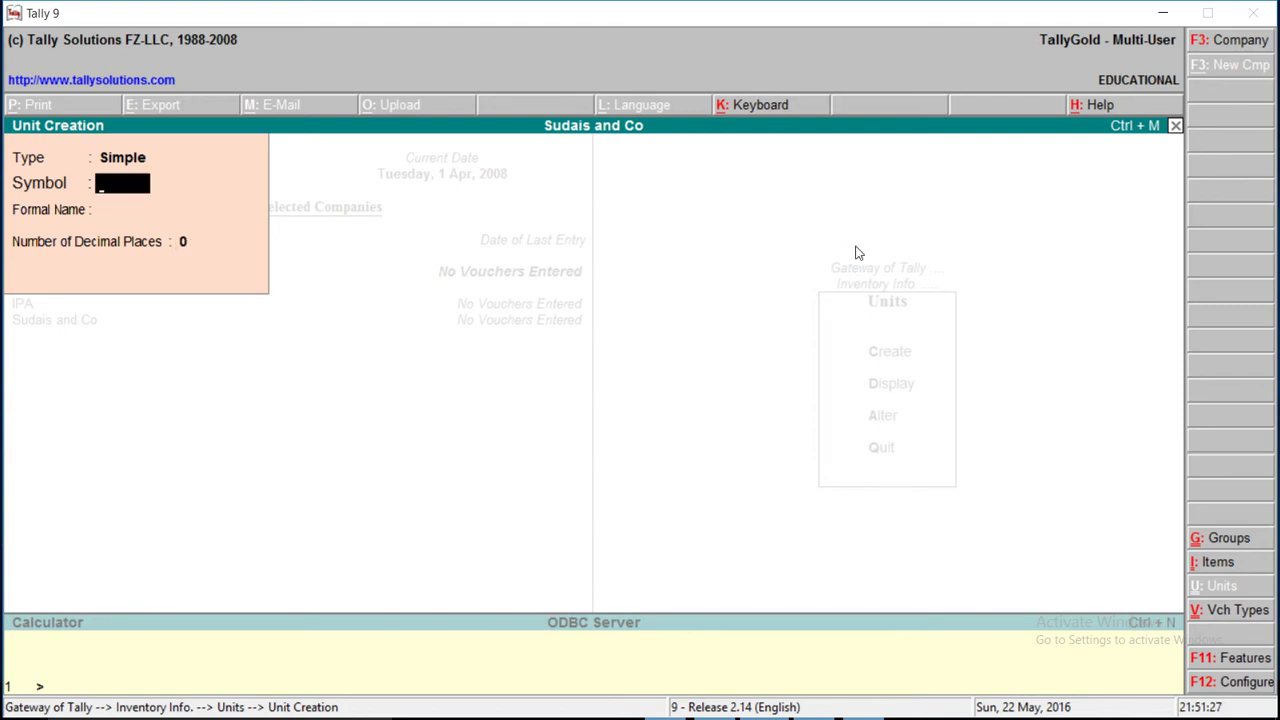
Create a second simple unit with symbol pcs, formal name Picies and 2 decimal places, and leave unit creation.
{"action": "type", "text": "pcs"}
{"action": "key", "text": "Return"}
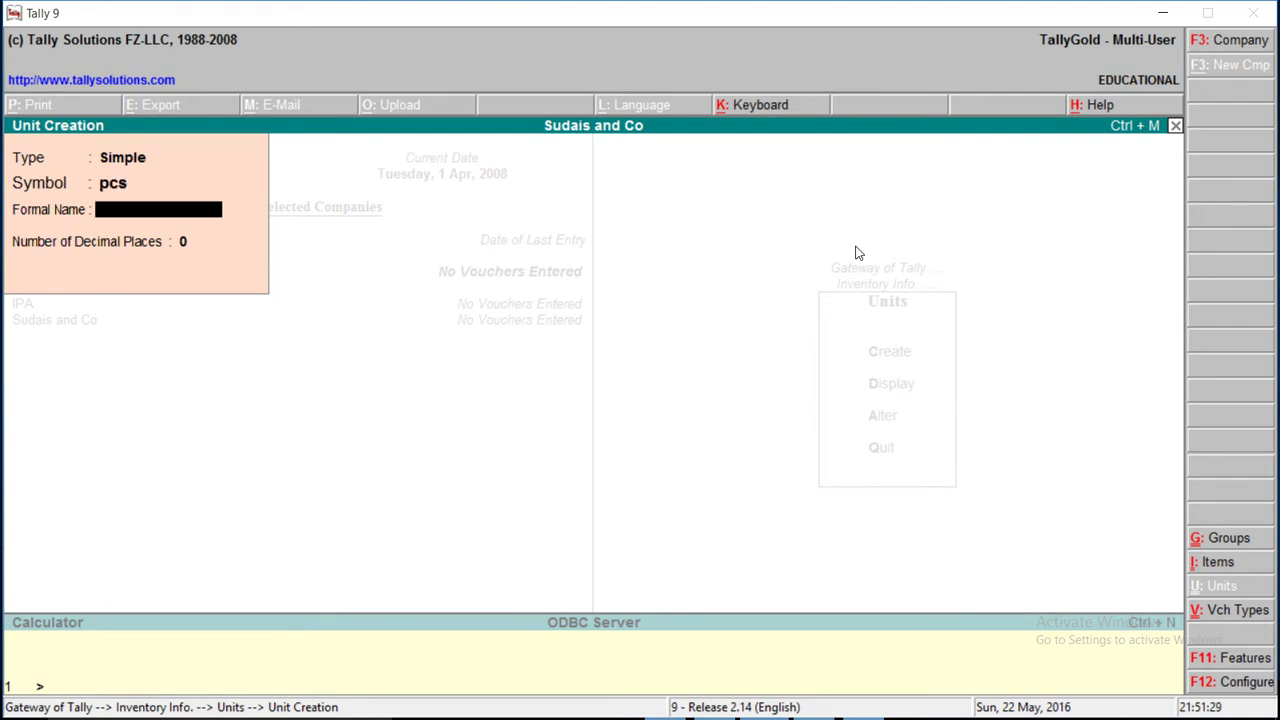
{"action": "type", "text": "Picies"}
{"action": "key", "text": "Return"}
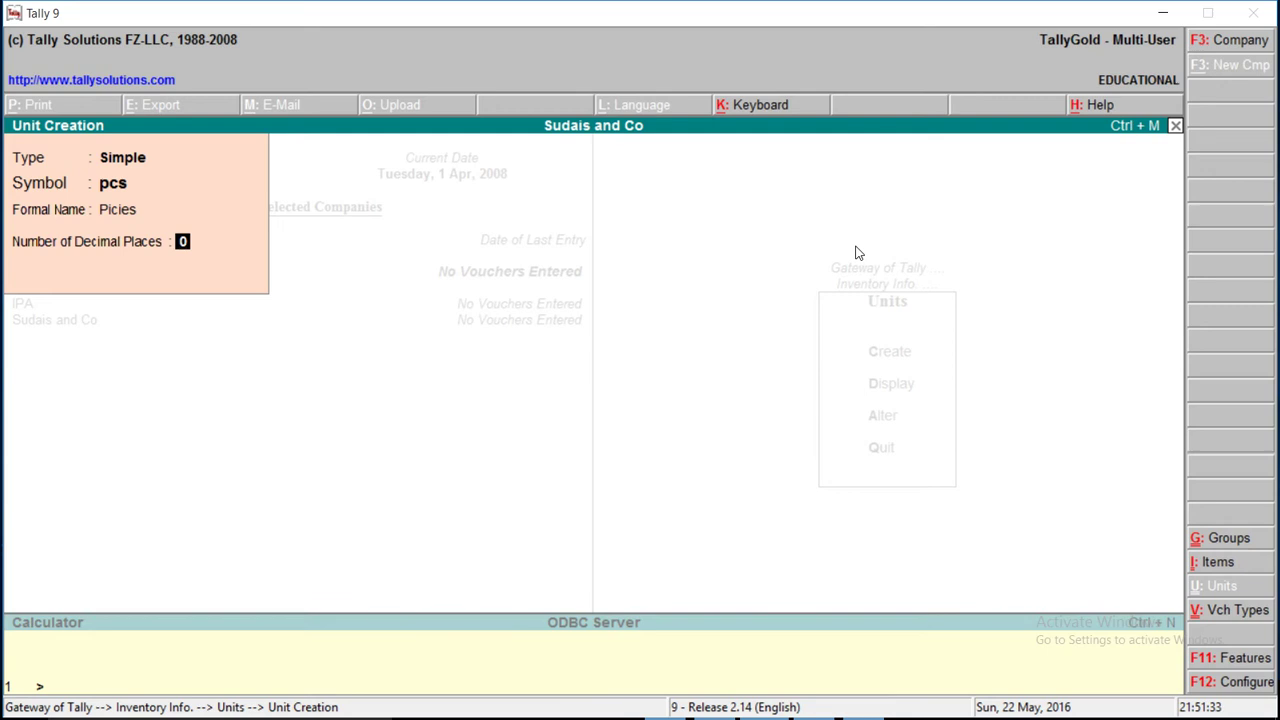
{"action": "type", "text": "2"}
{"action": "key", "text": "Return"}
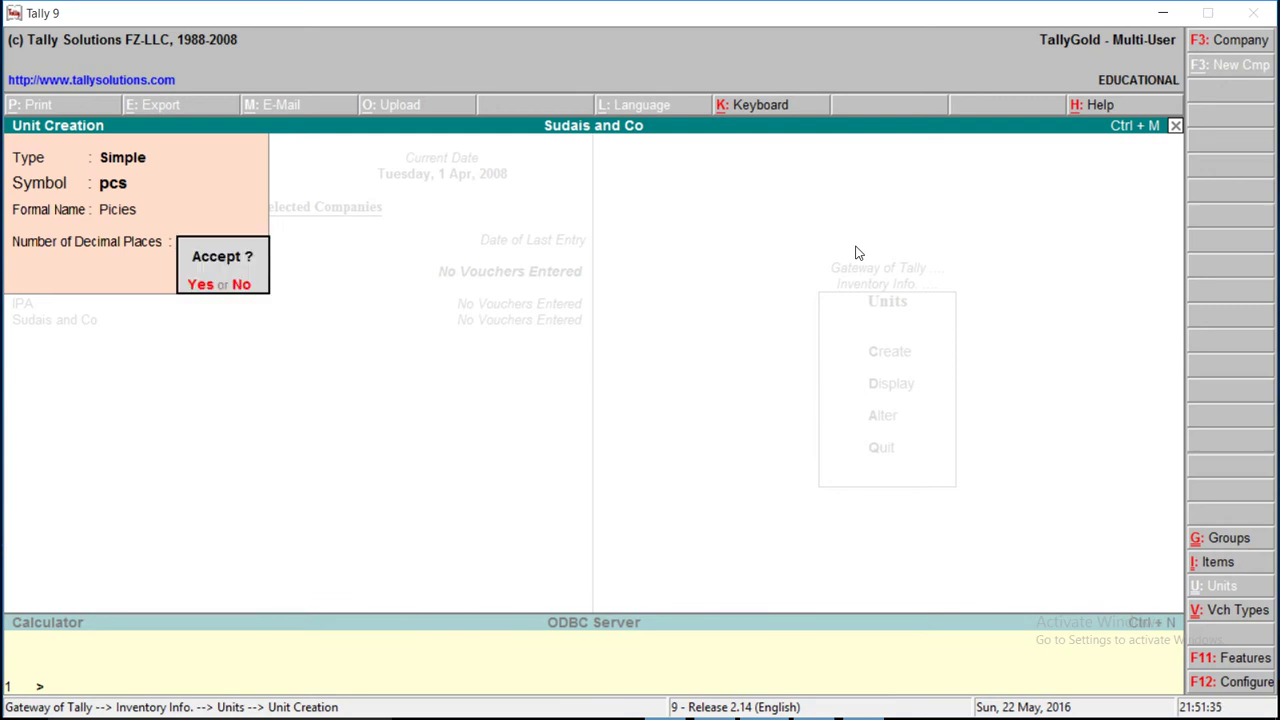
{"action": "key", "text": "Return"}
{"action": "key", "text": "Escape"}
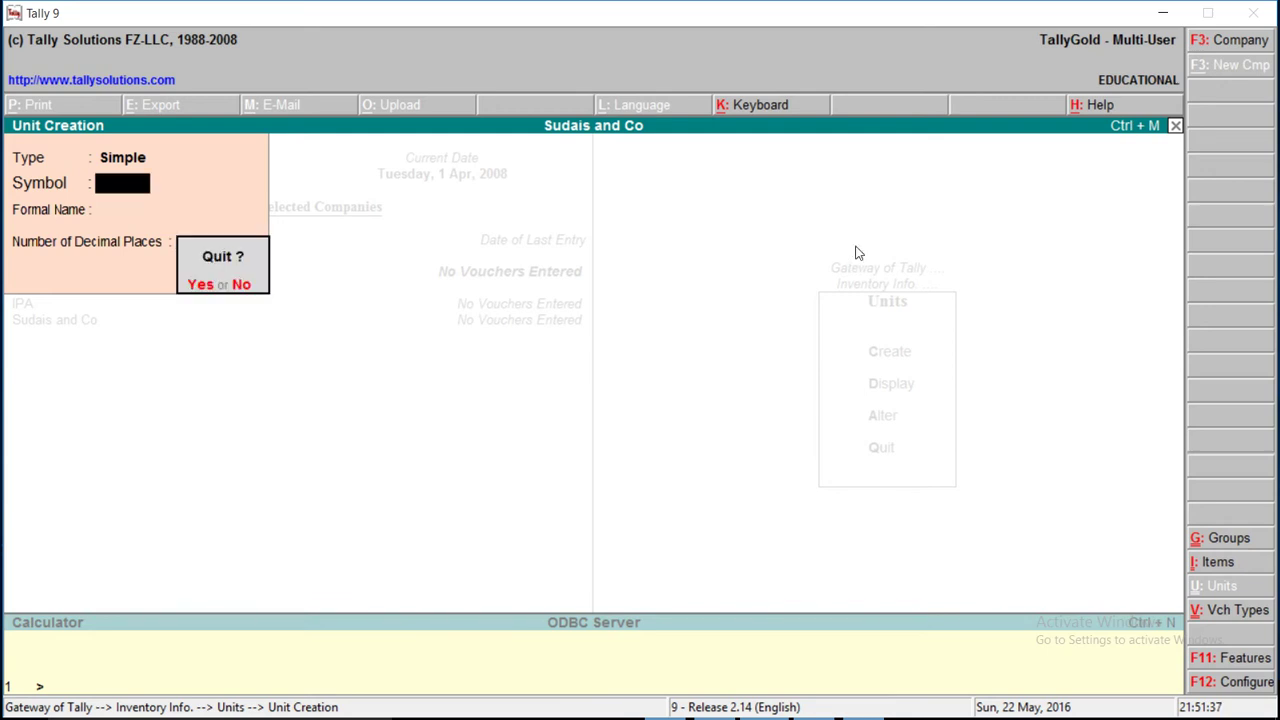
{"action": "key", "text": "y"}
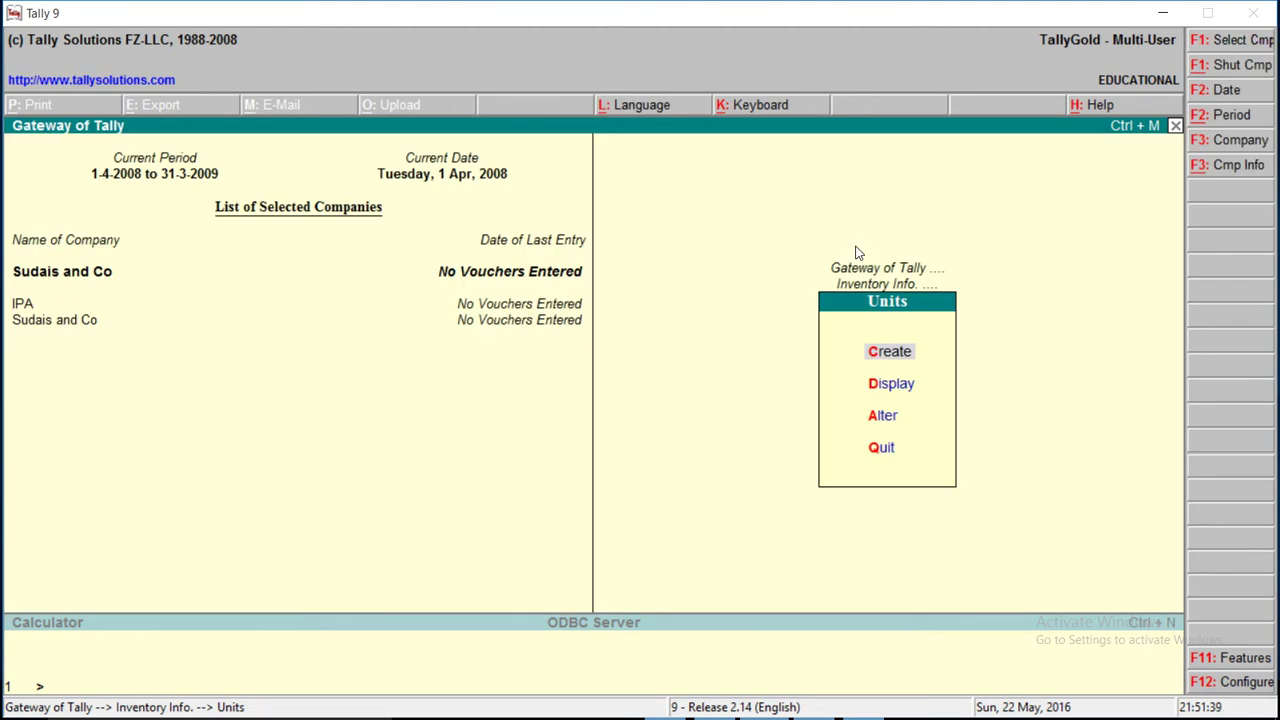
{"action": "key", "text": "Escape"}
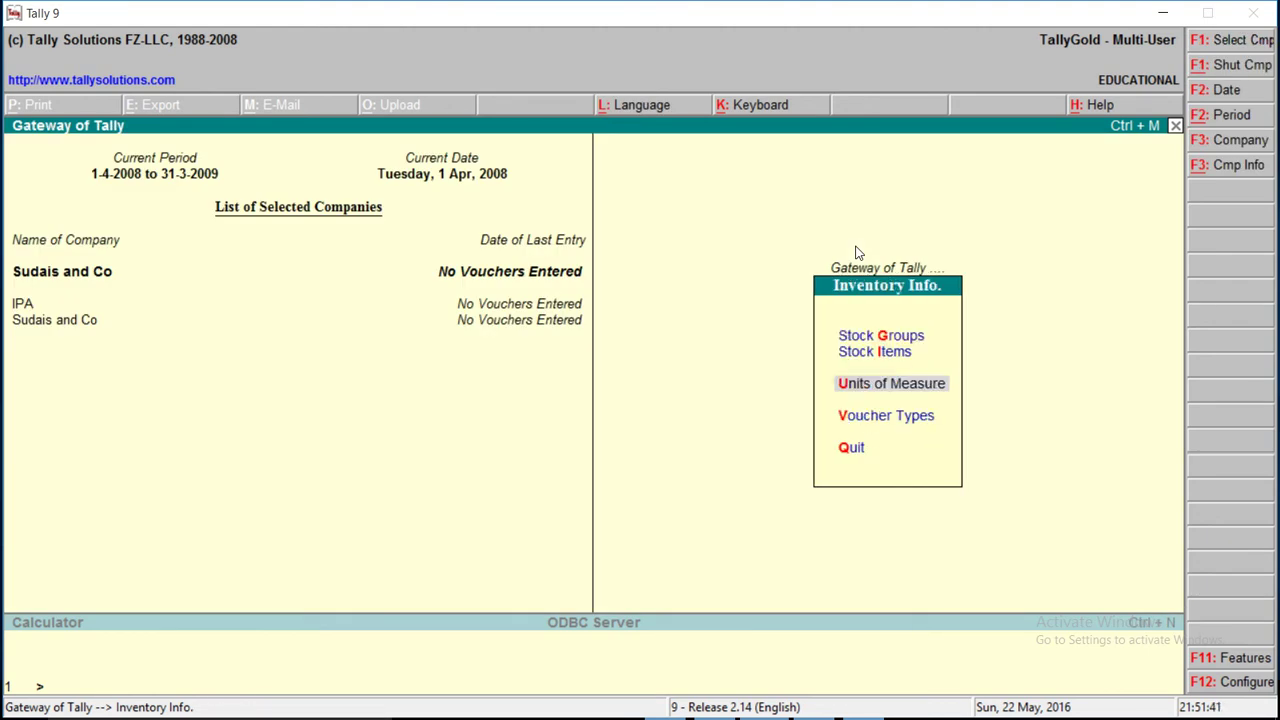
Open the display option for units of measure and return to the inventory masters.
{"action": "key", "text": "Return"}
{"action": "key", "text": "Down"}
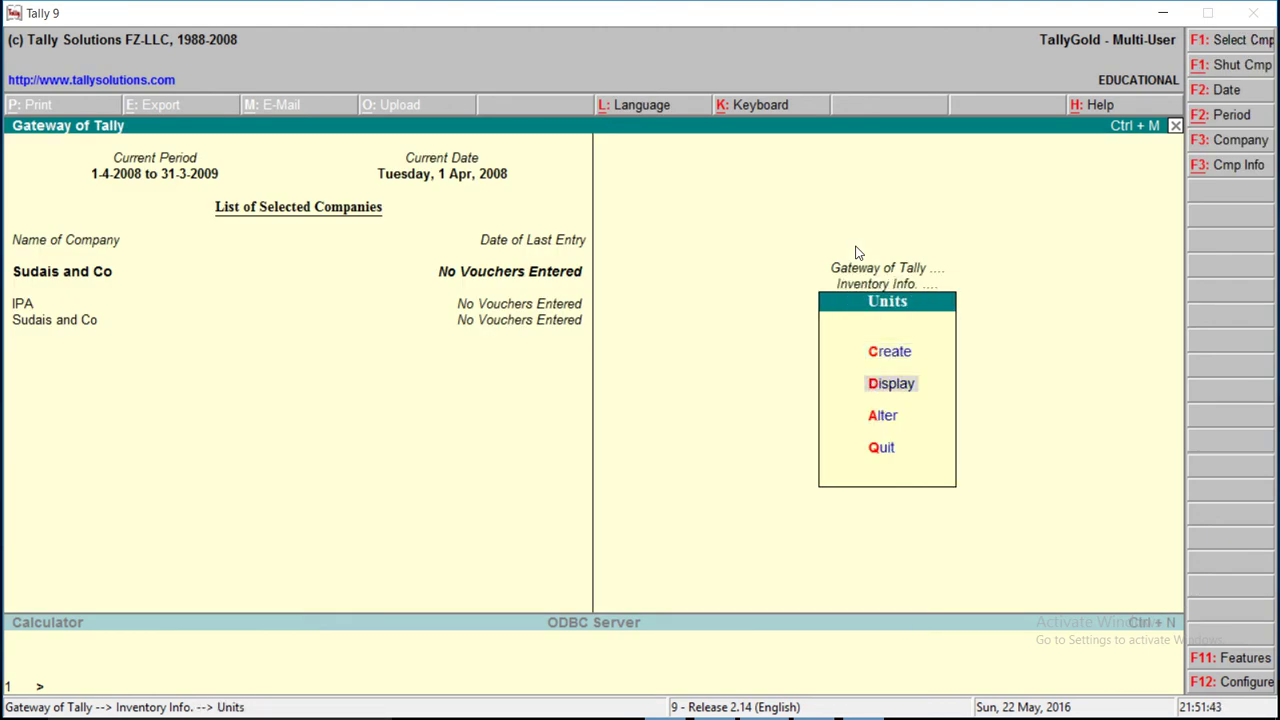
{"action": "key", "text": "Return"}
{"action": "key", "text": "Escape"}
{"action": "key", "text": "Escape"}
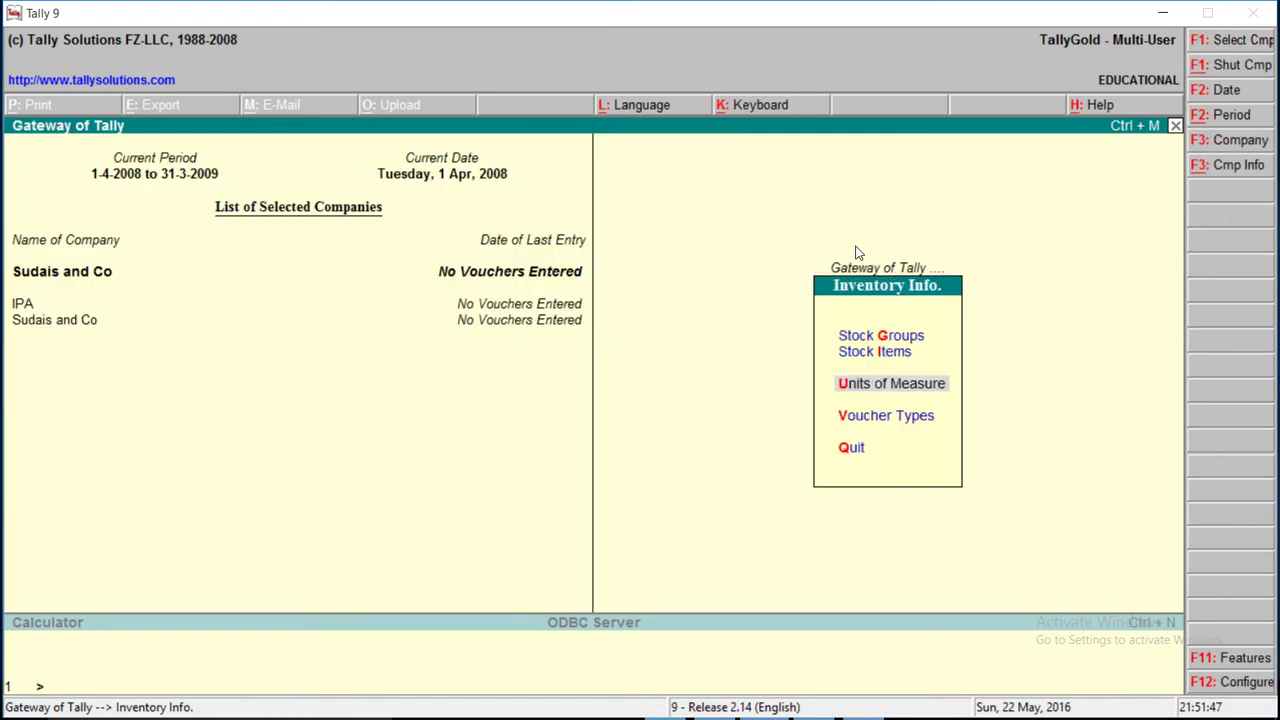
Create a single stock group named Samsung Mobile under Primary, without an alias and with quantities of items not added.
{"action": "key", "text": "Up"}
{"action": "key", "text": "Up"}
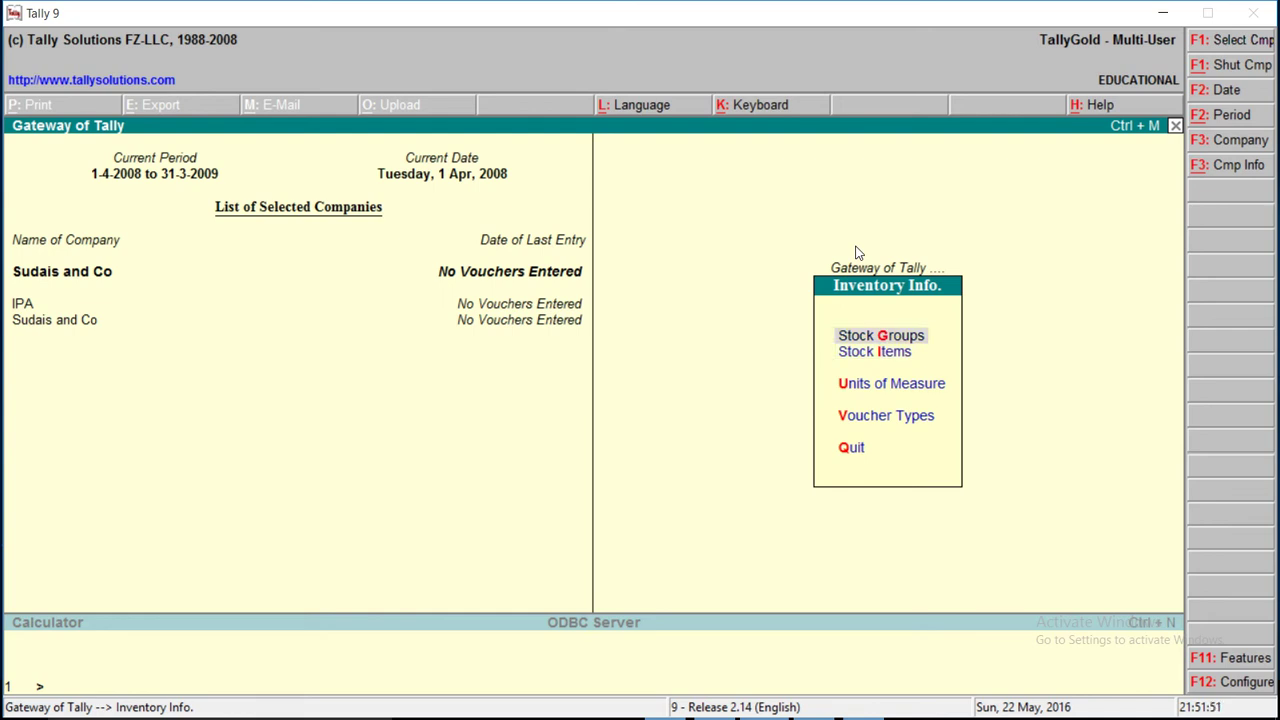
{"action": "key", "text": "Return"}
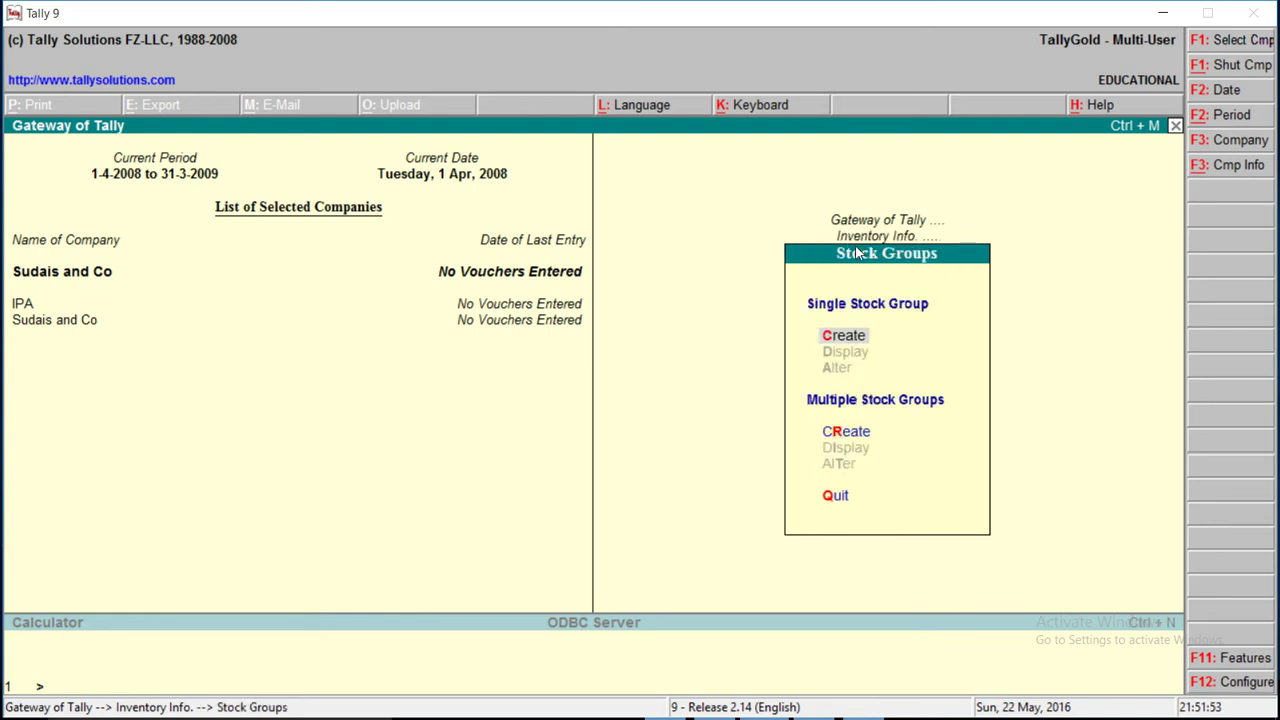
{"action": "key", "text": "Return"}
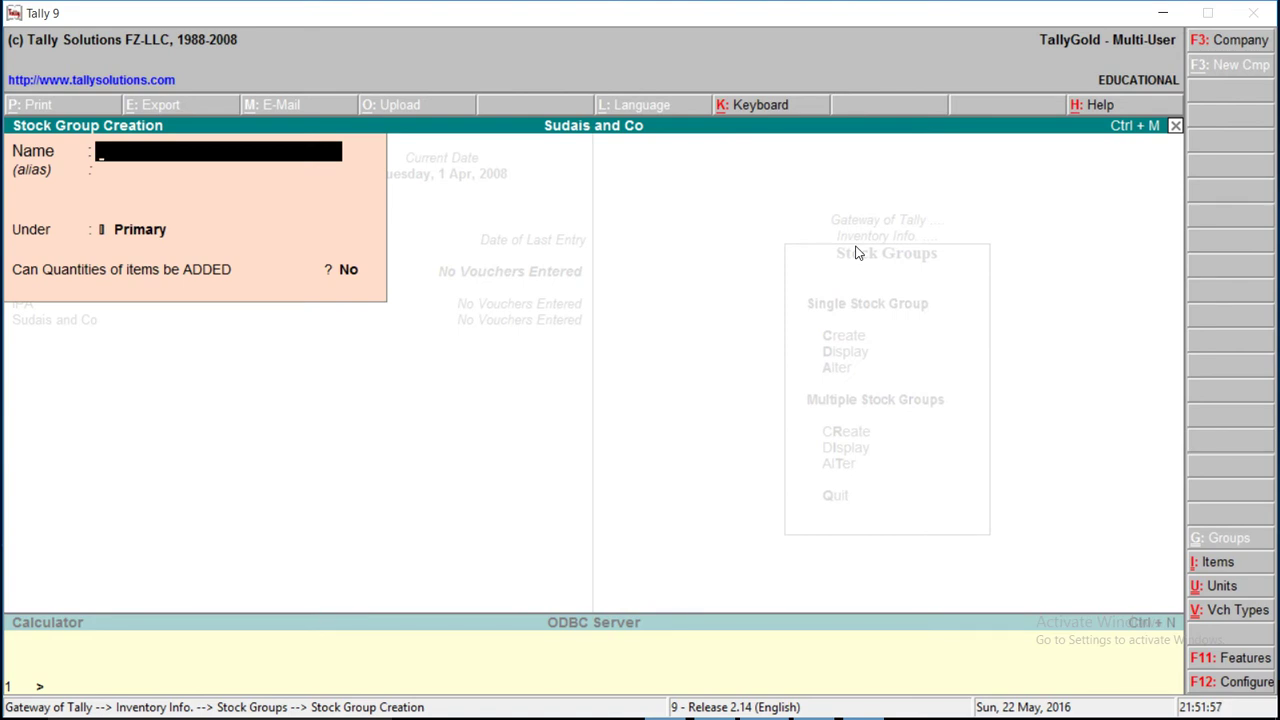
{"action": "type", "text": "Samsung Mobile"}
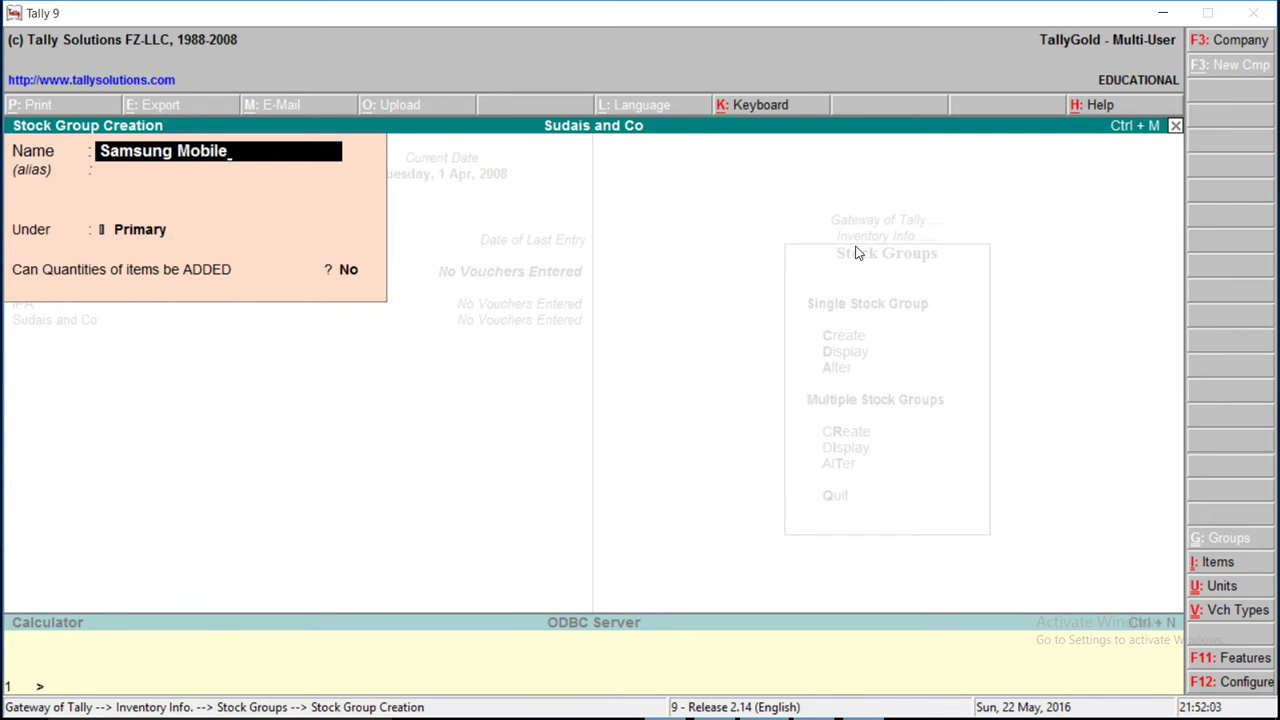
{"action": "key", "text": "Return"}
{"action": "key", "text": "Return"}
{"action": "key", "text": "Return"}
{"action": "key", "text": "Return"}
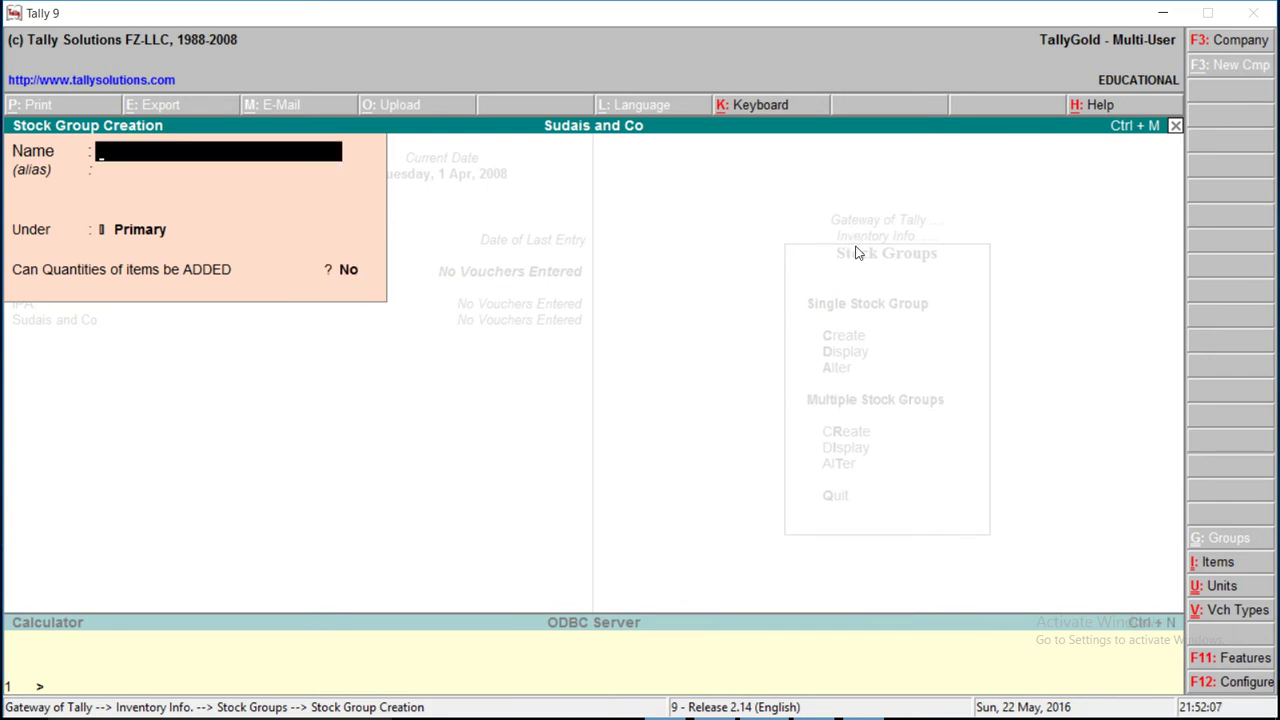
{"action": "key", "text": "Escape"}
{"action": "key", "text": "Return"}
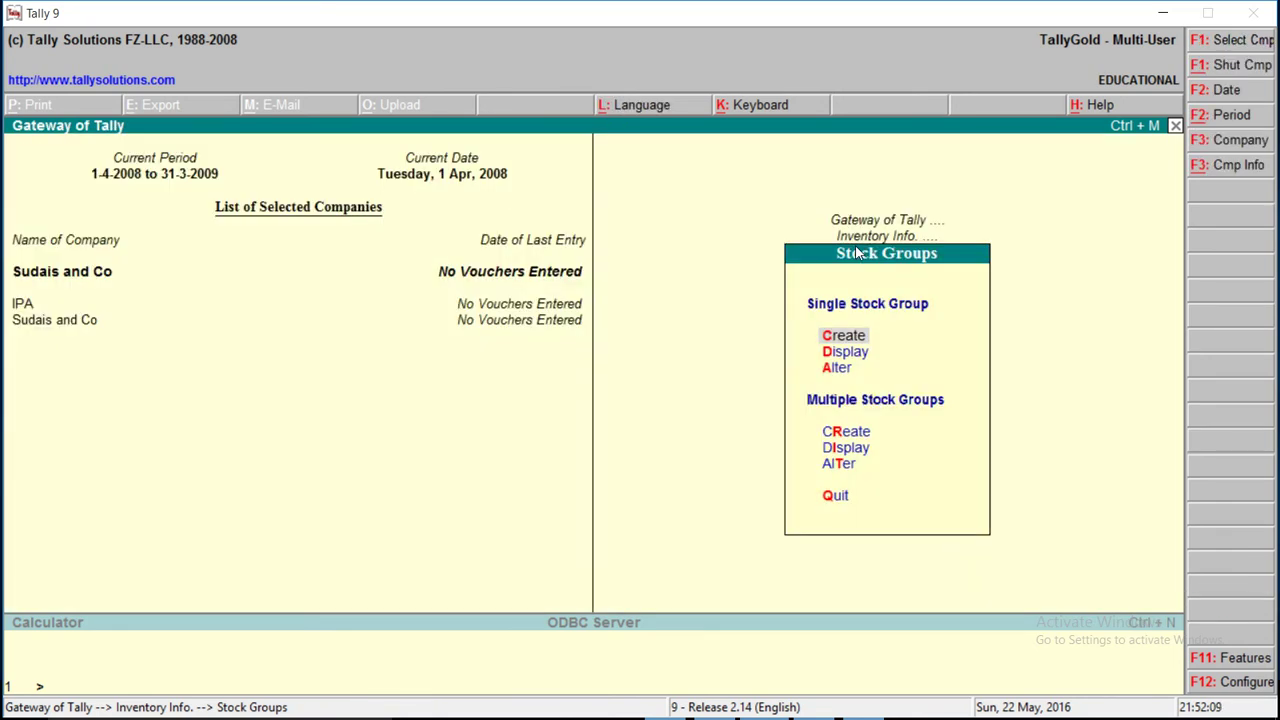
{"action": "key", "text": "Escape"}
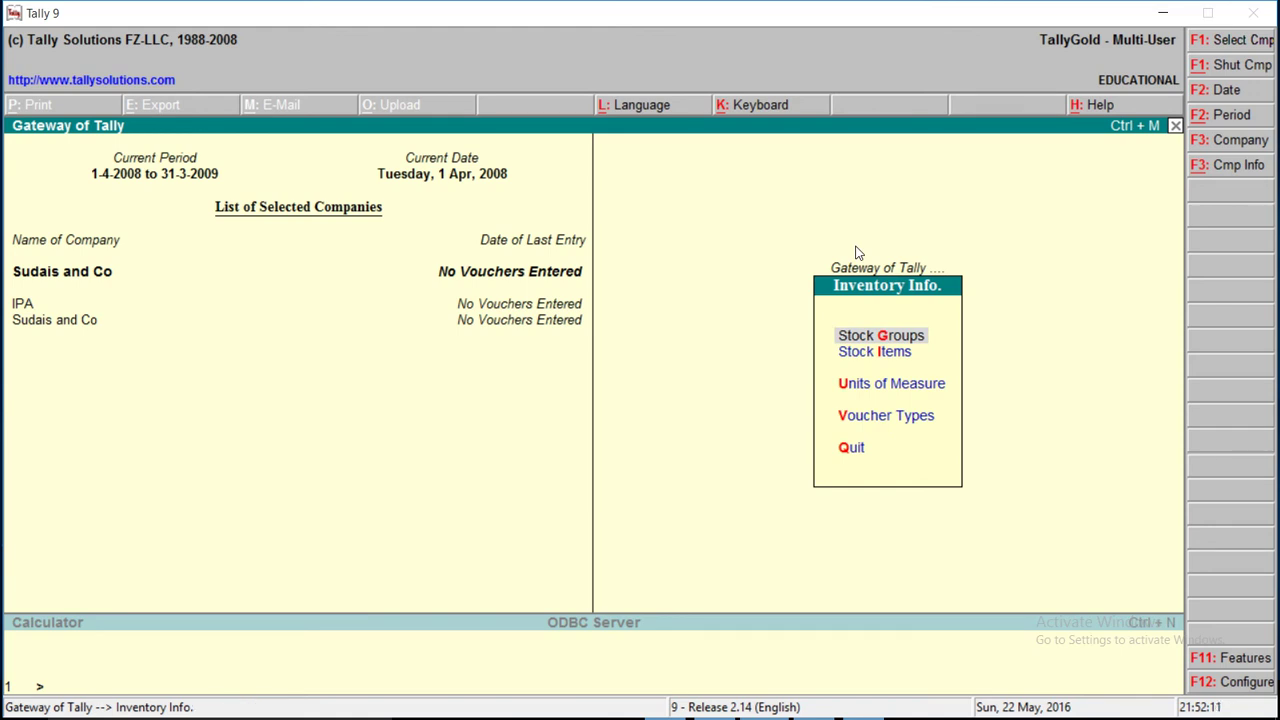
Start a new single stock item and name it S 3.
{"action": "key", "text": "Down"}
{"action": "key", "text": "Return"}
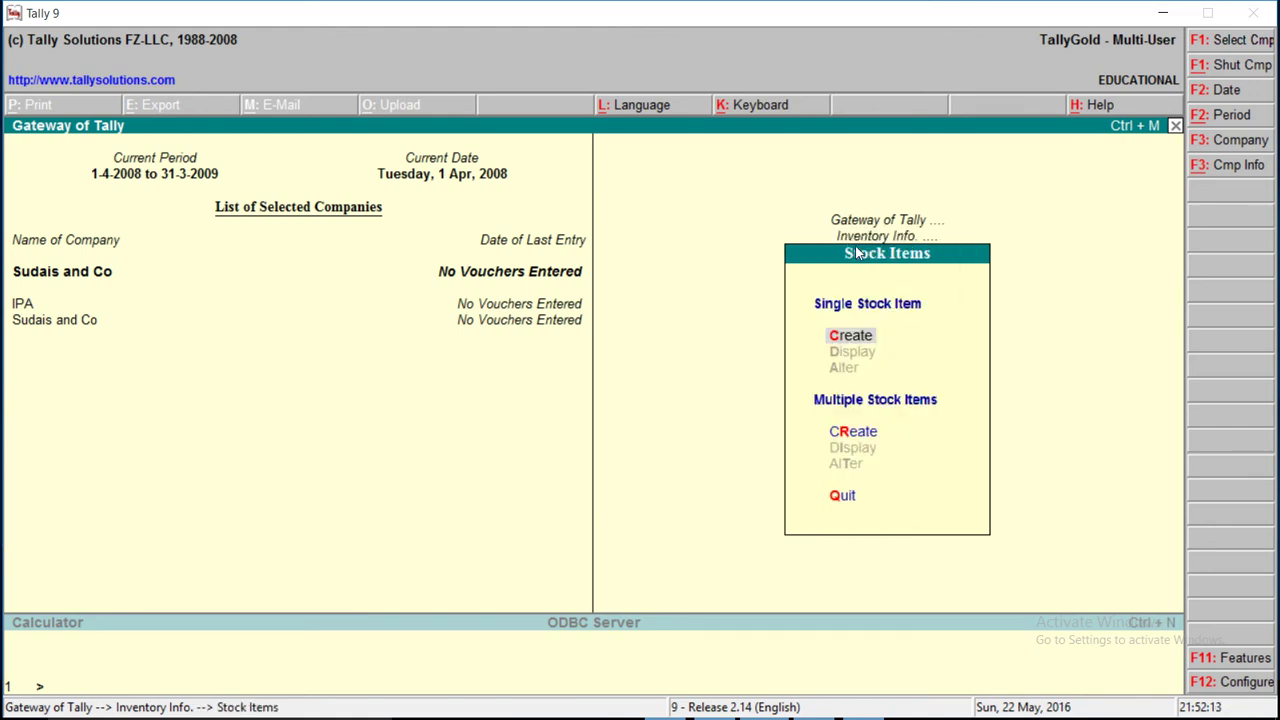
{"action": "key", "text": "Return"}
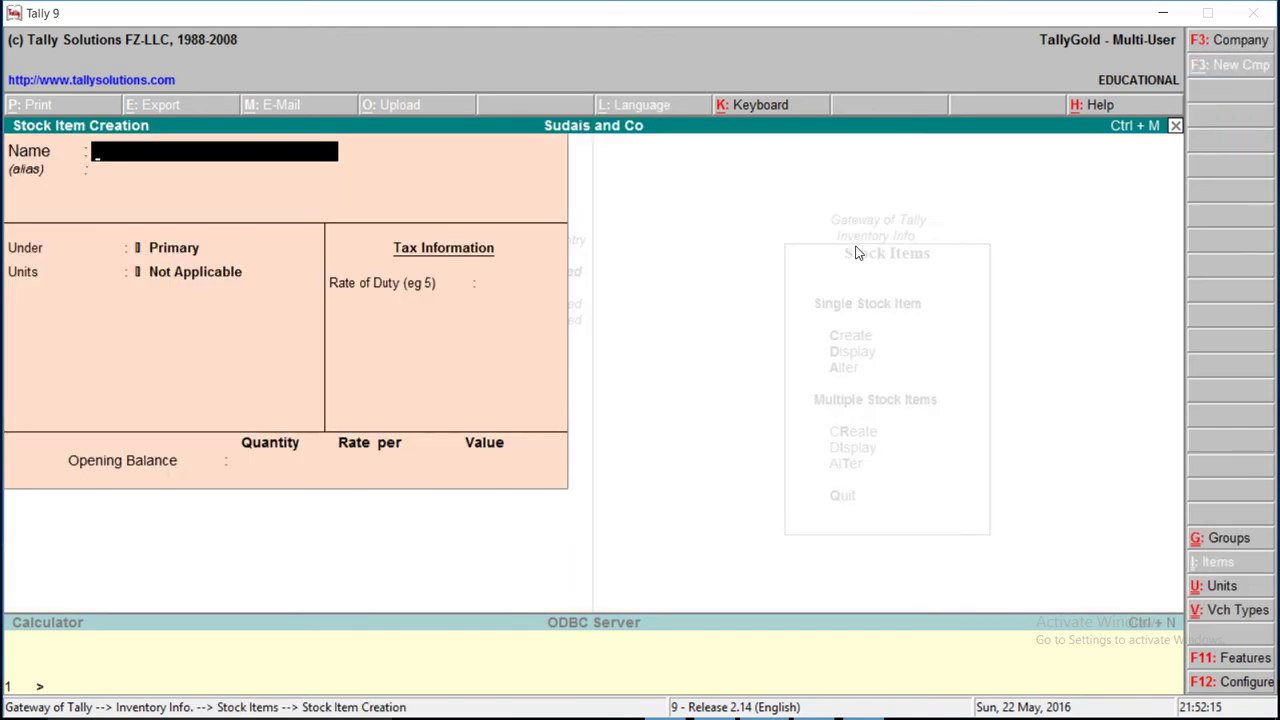
{"action": "type", "text": "San"}
{"action": "key", "text": "BackSpace"}
{"action": "type", "text": "m"}
{"action": "key", "text": "BackSpace"}
{"action": "key", "text": "BackSpace"}
{"action": "key", "text": "BackSpace"}
{"action": "type", "text": "S 3"}
{"action": "key", "text": "Return"}
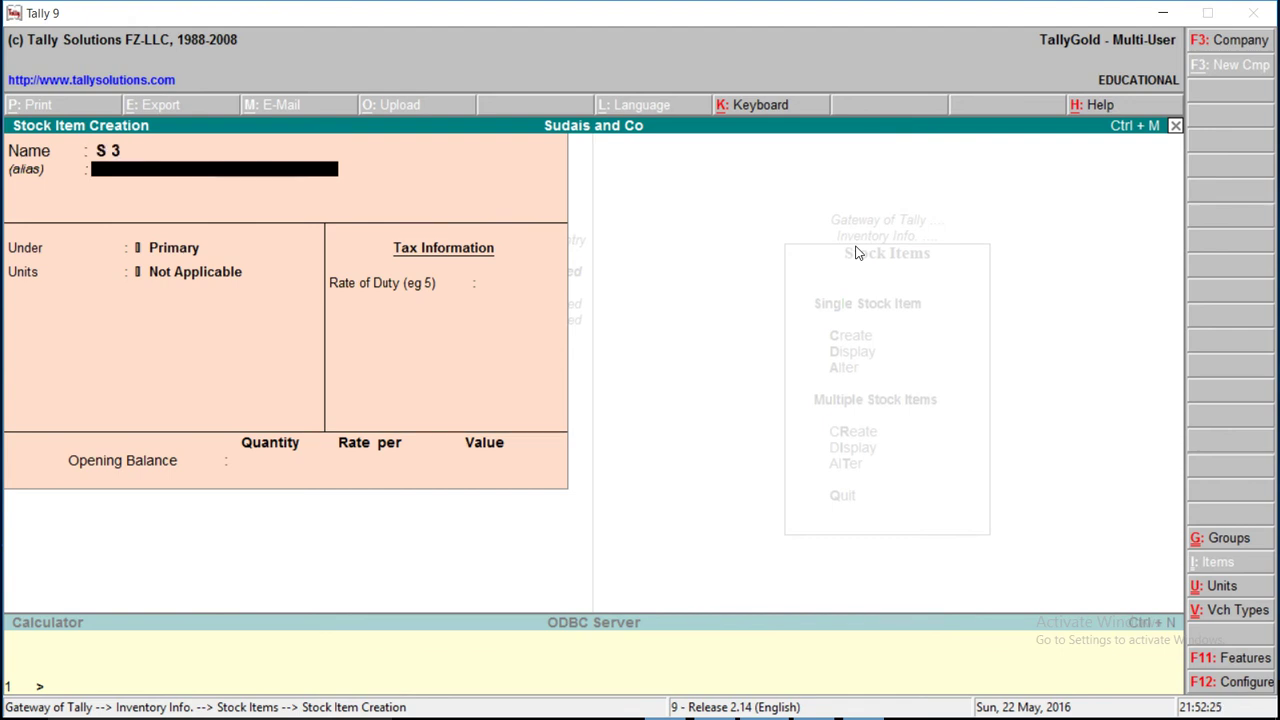
Put stock item S 3 under Samsung Mobile without an alias, with pcs as units and a rate of duty of 0.
{"action": "key", "text": "Return"}
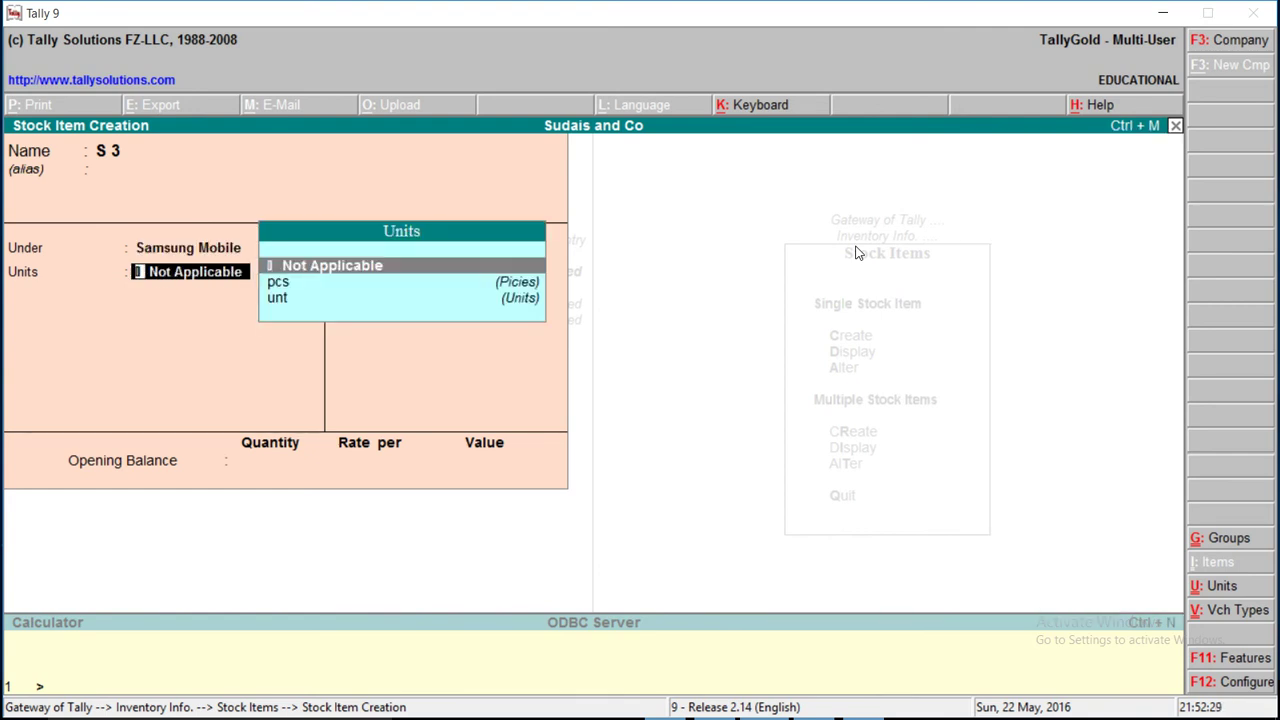
{"action": "key", "text": "Down"}
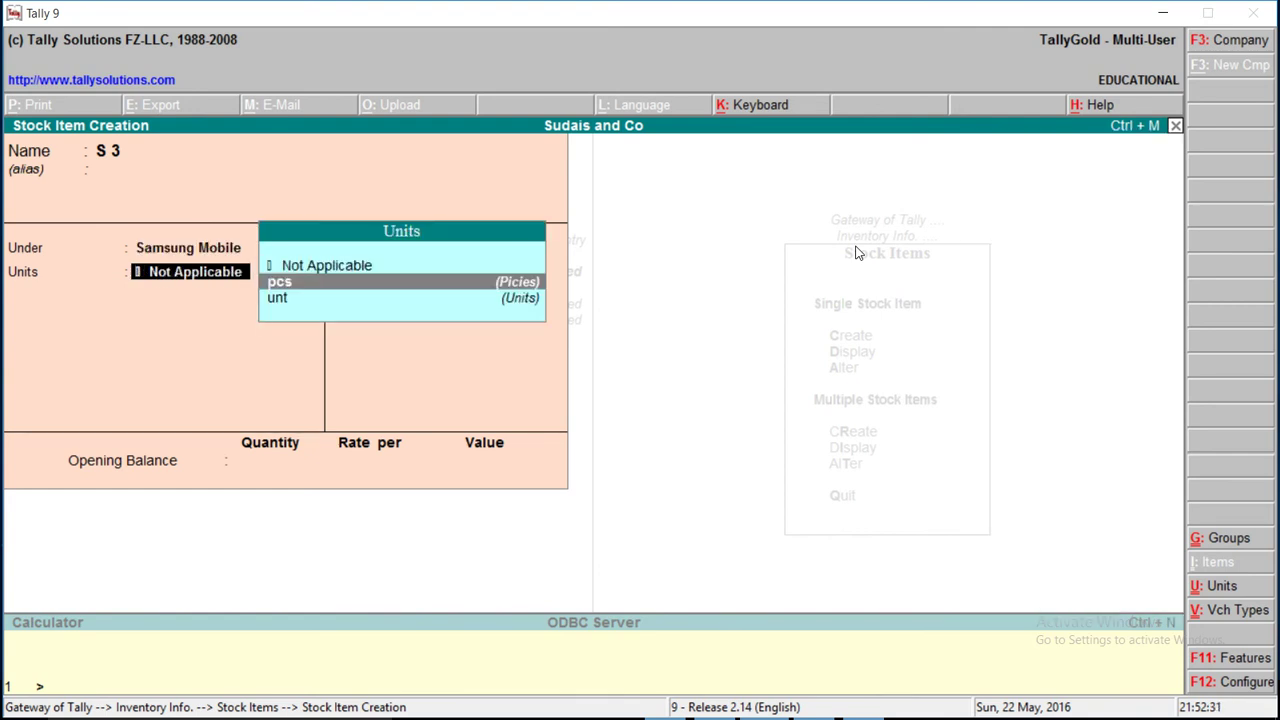
{"action": "key", "text": "Return"}
{"action": "type", "text": "0"}
{"action": "key", "text": "Return"}
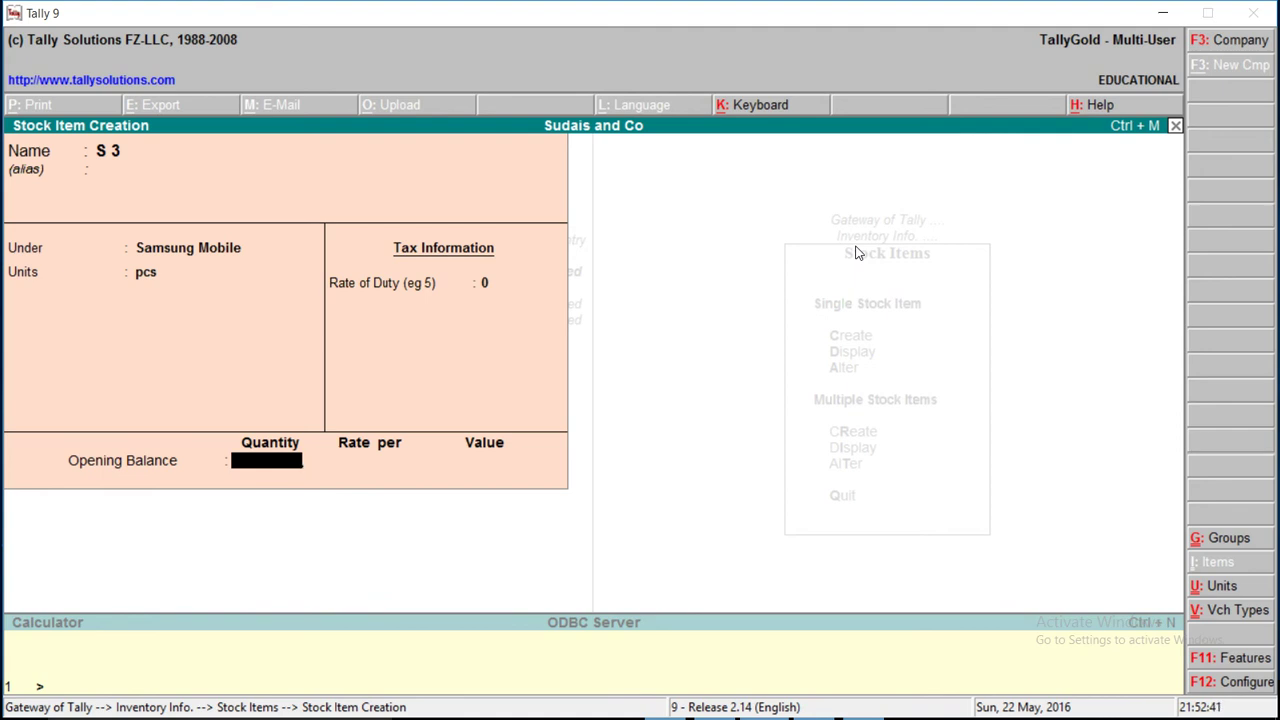
Enter an opening balance of 10 pcs at a rate of 30000 for S 3 and save the stock item.
{"action": "type", "text": "10"}
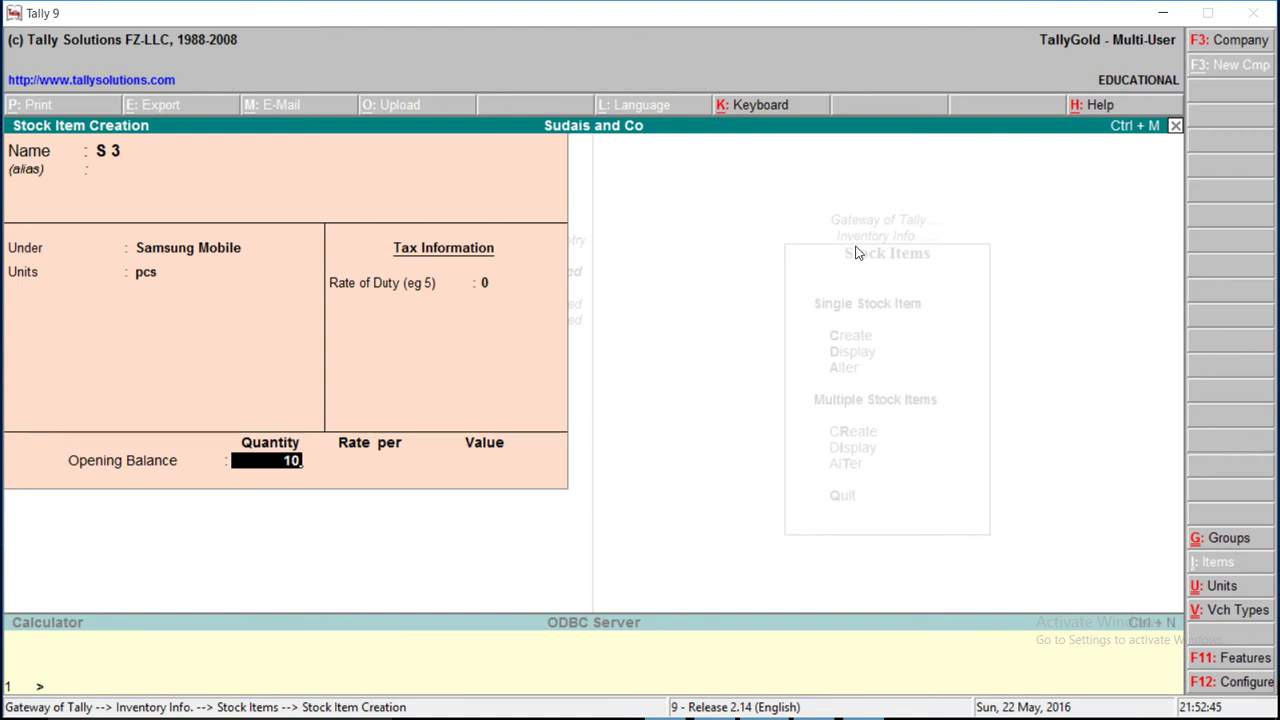
{"action": "key", "text": "Return"}
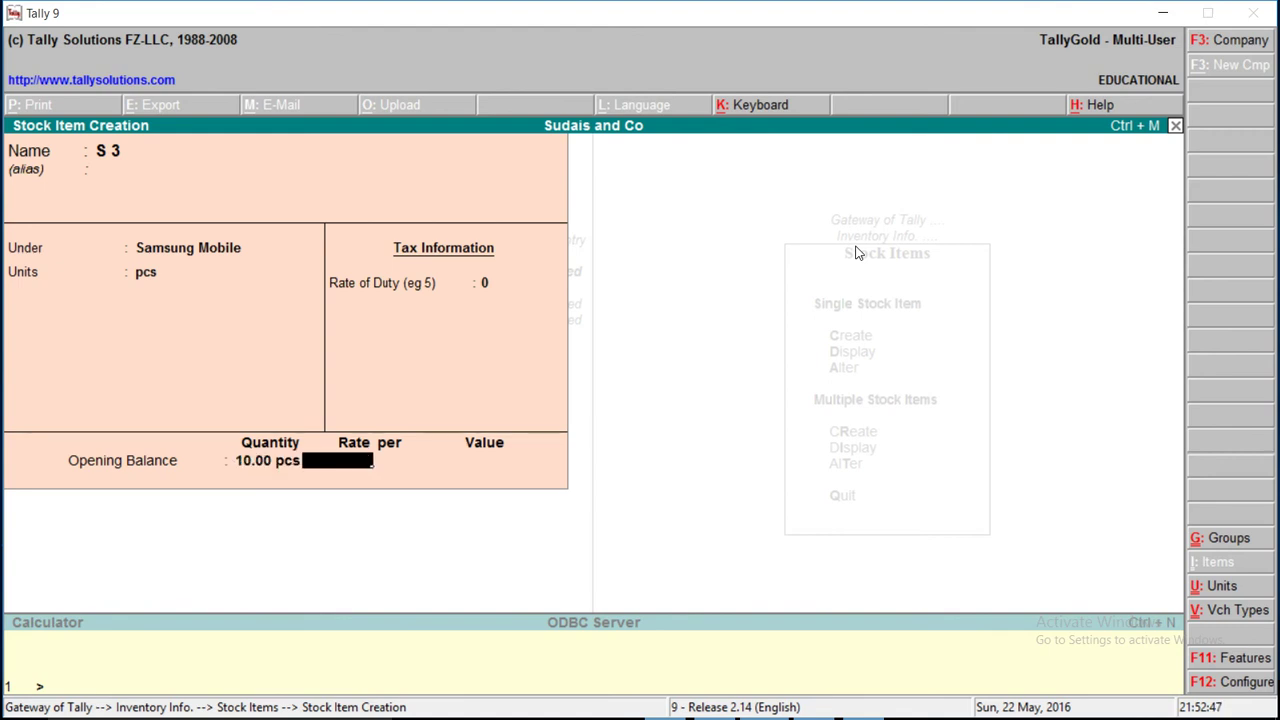
{"action": "type", "text": "30000"}
{"action": "key", "text": "Return"}
{"action": "key", "text": "Return"}
{"action": "key", "text": "Return"}
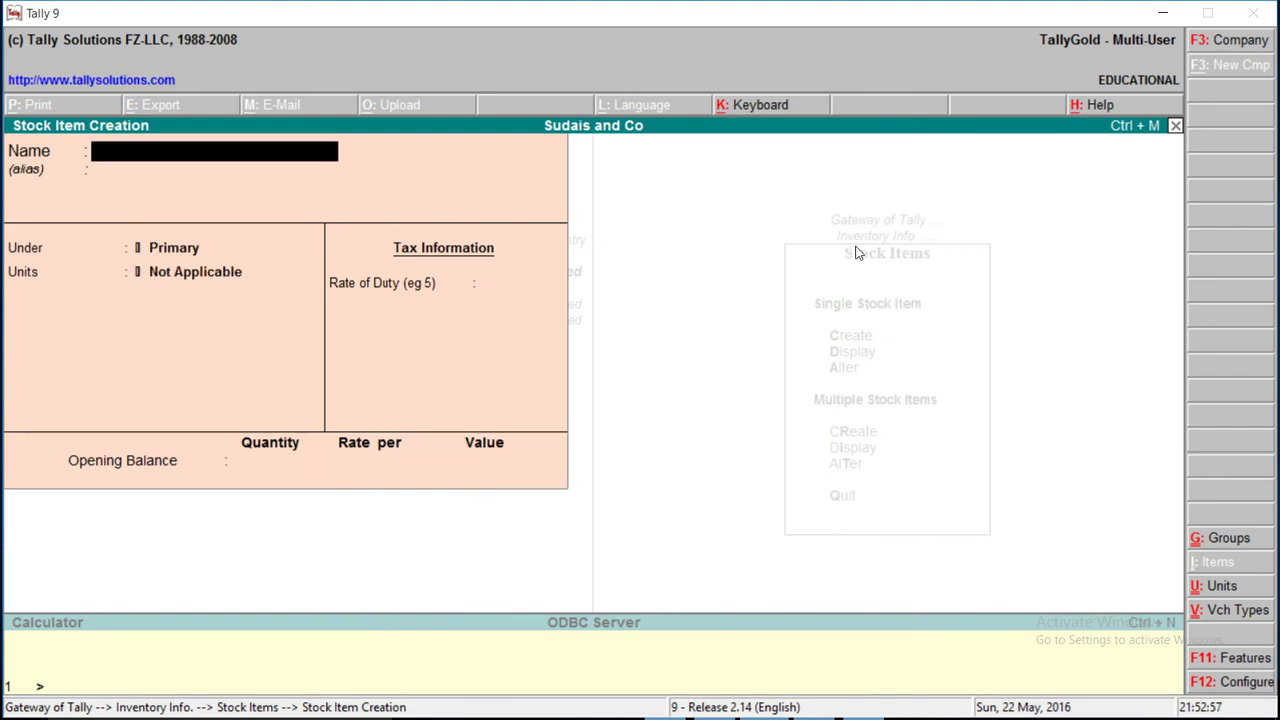
Create stock item S 4 under Samsung Mobile without an alias, with pcs as units, a rate of duty of 0 and no opening balance.
{"action": "type", "text": "S 4"}
{"action": "key", "text": "Return"}
{"action": "key", "text": "Return"}
{"action": "key", "text": "Down"}
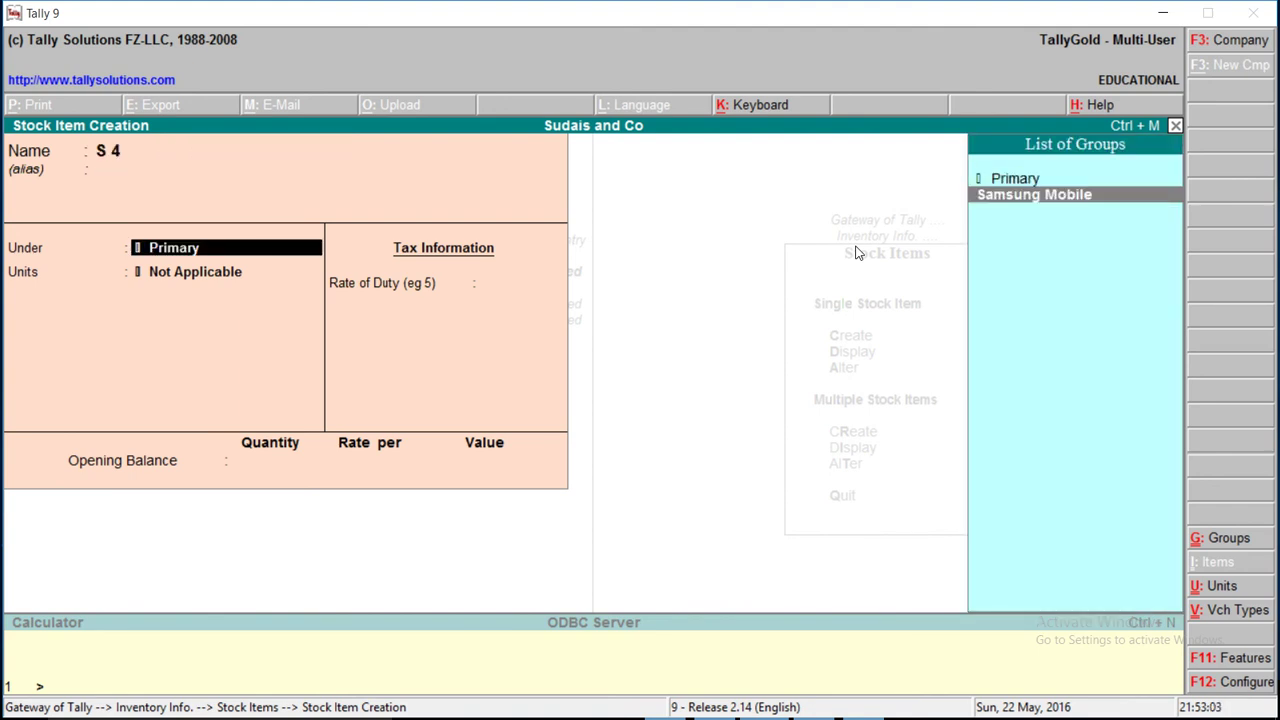
{"action": "key", "text": "Return"}
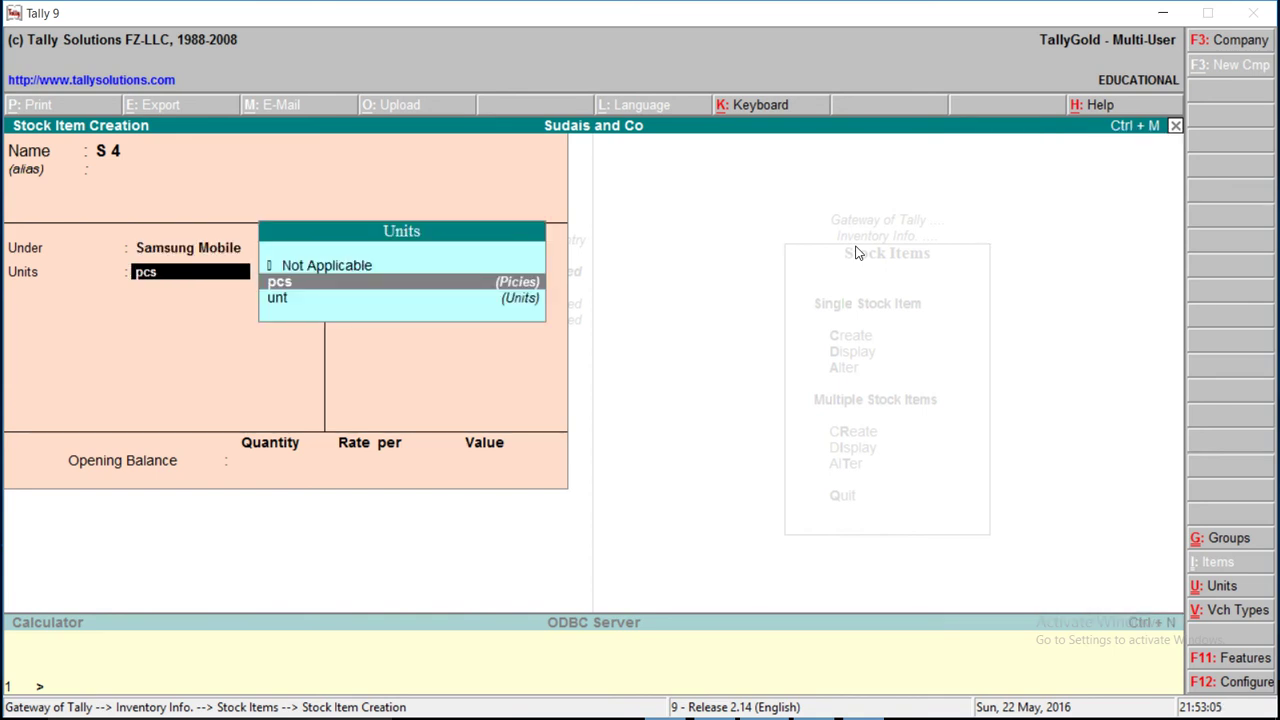
{"action": "key", "text": "Return"}
{"action": "key", "text": "Return"}
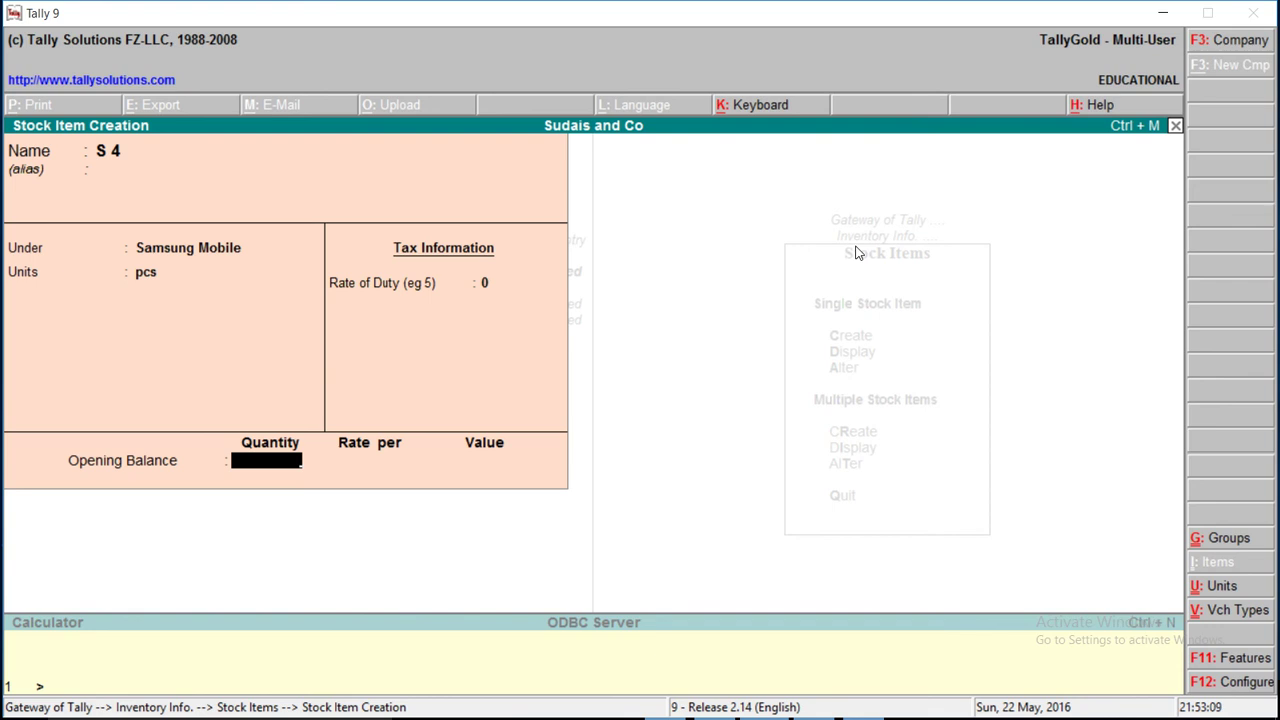
{"action": "key", "text": "Return"}
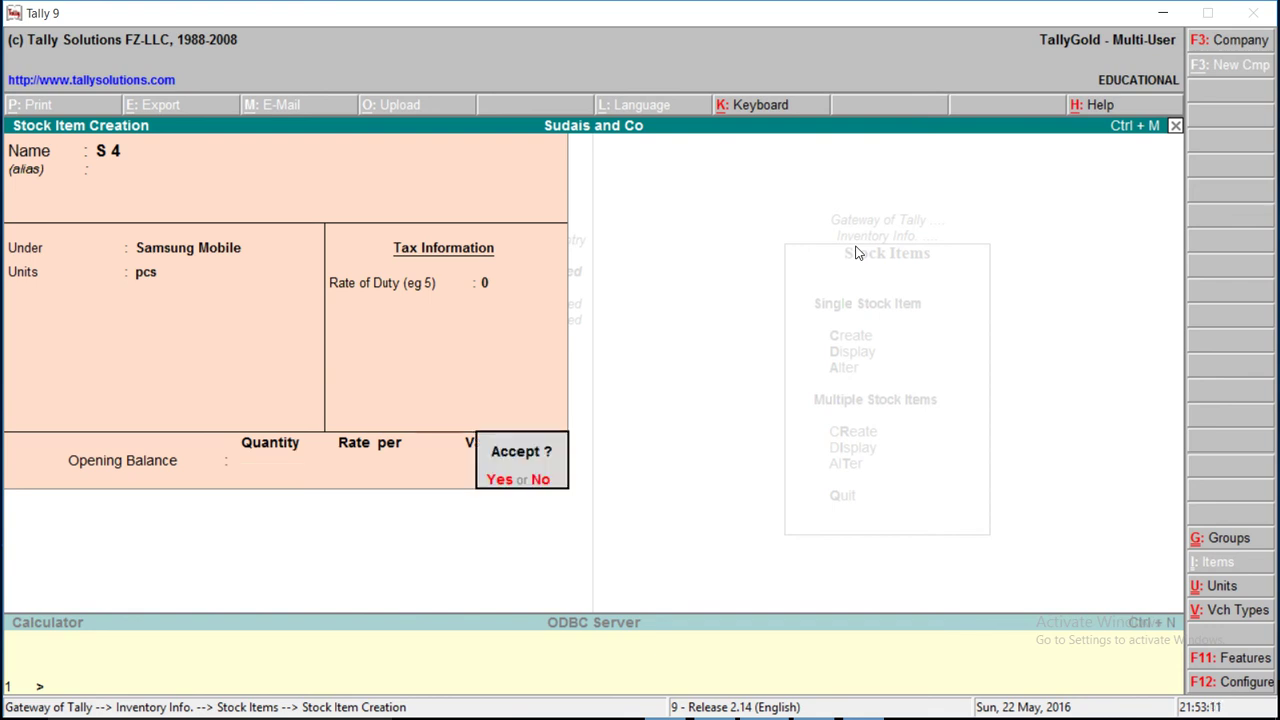
{"action": "key", "text": "Return"}
{"action": "key", "text": "Escape"}
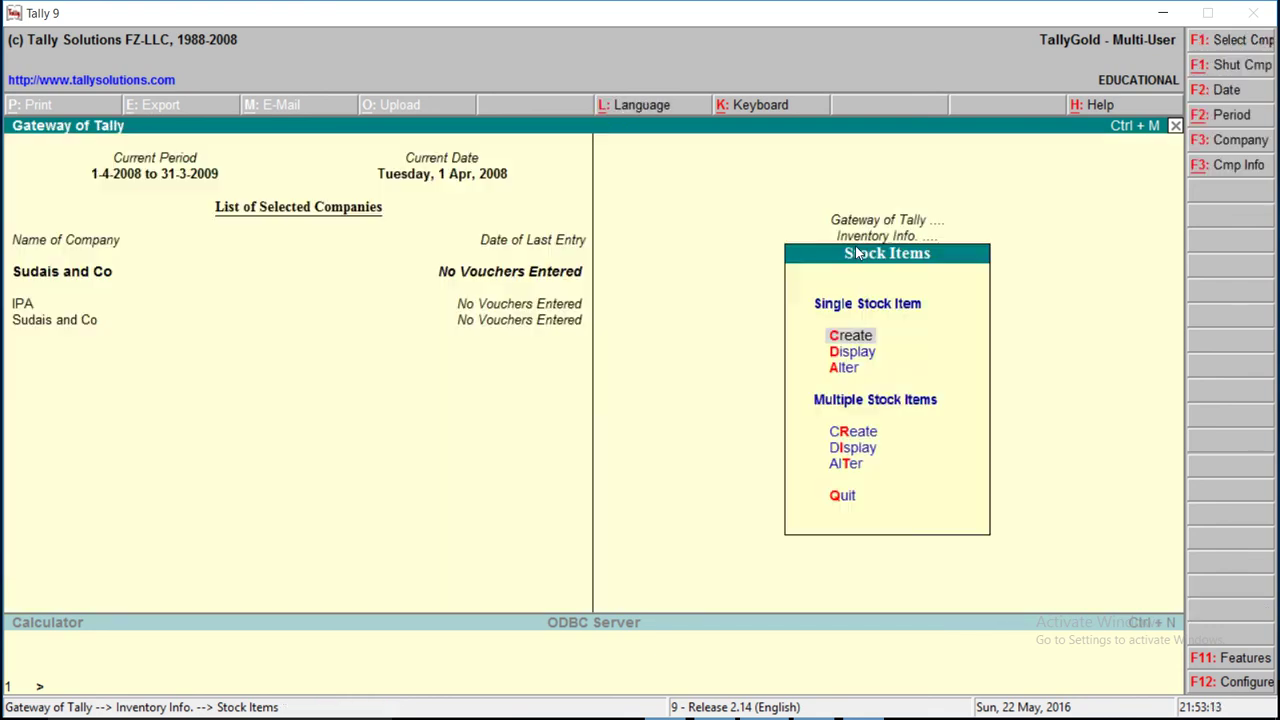
Display the single stock item S 3 to check its details, and return to the Gateway of Tally.
{"action": "key", "text": "Escape"}
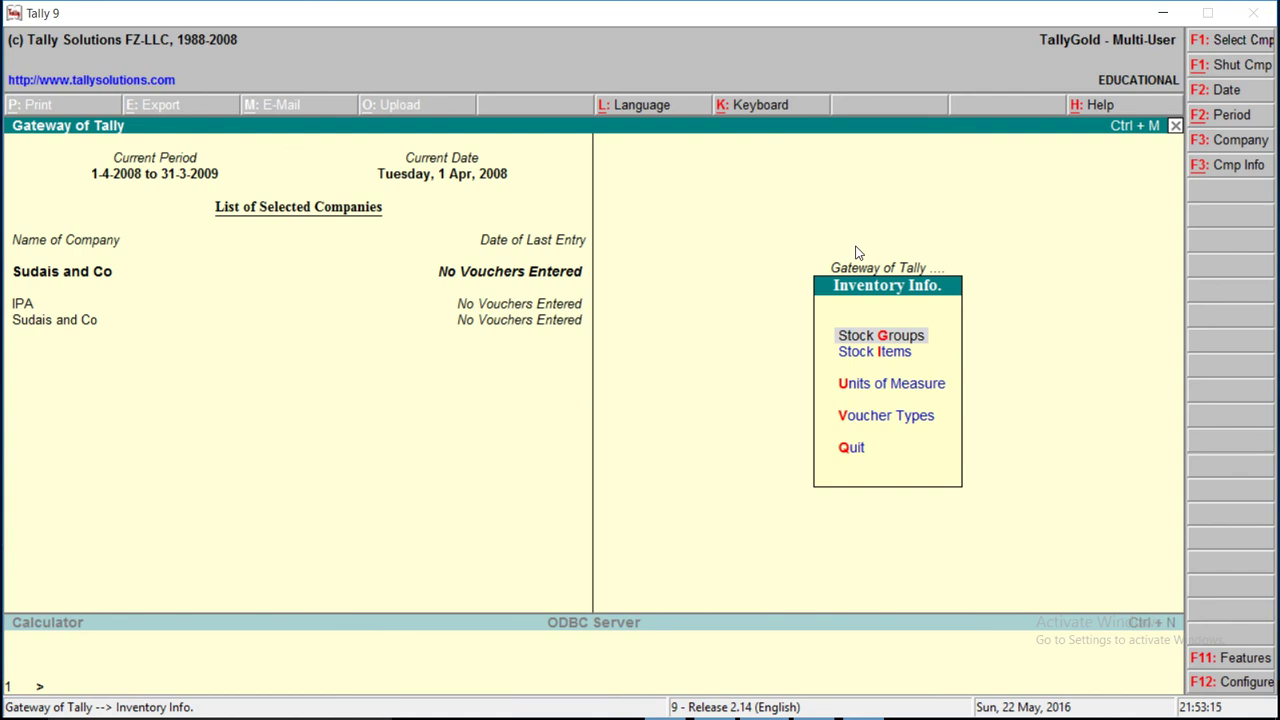
{"action": "key", "text": "Down"}
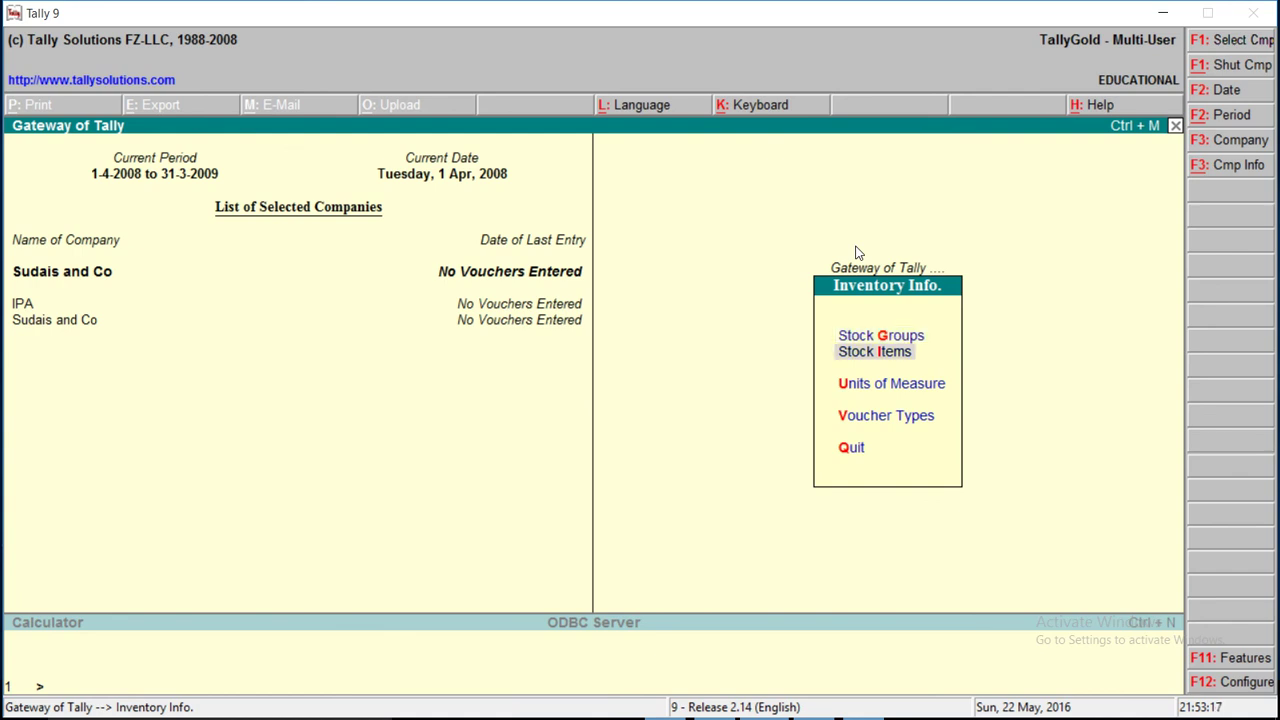
{"action": "key", "text": "Return"}
{"action": "key", "text": "Down"}
{"action": "key", "text": "Return"}
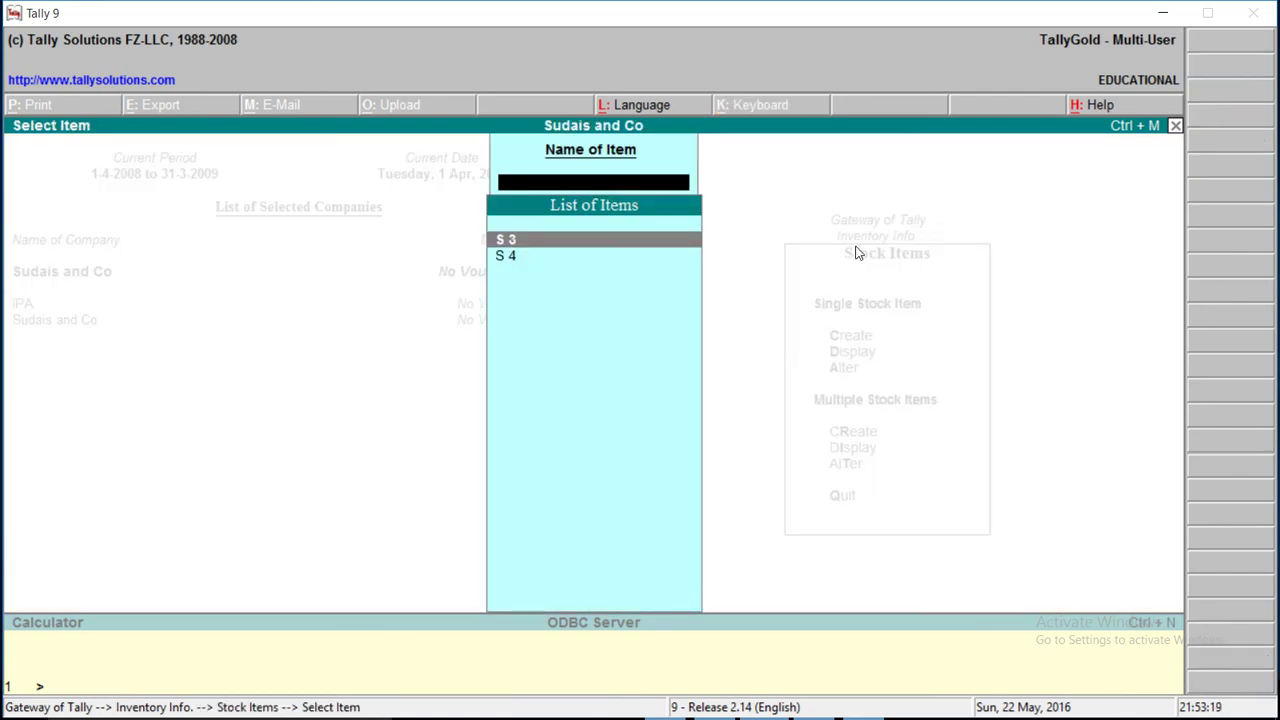
{"action": "key", "text": "Return"}
{"action": "key", "text": "Escape"}
{"action": "key", "text": "Escape"}
{"action": "key", "text": "Escape"}
{"action": "key", "text": "Escape"}
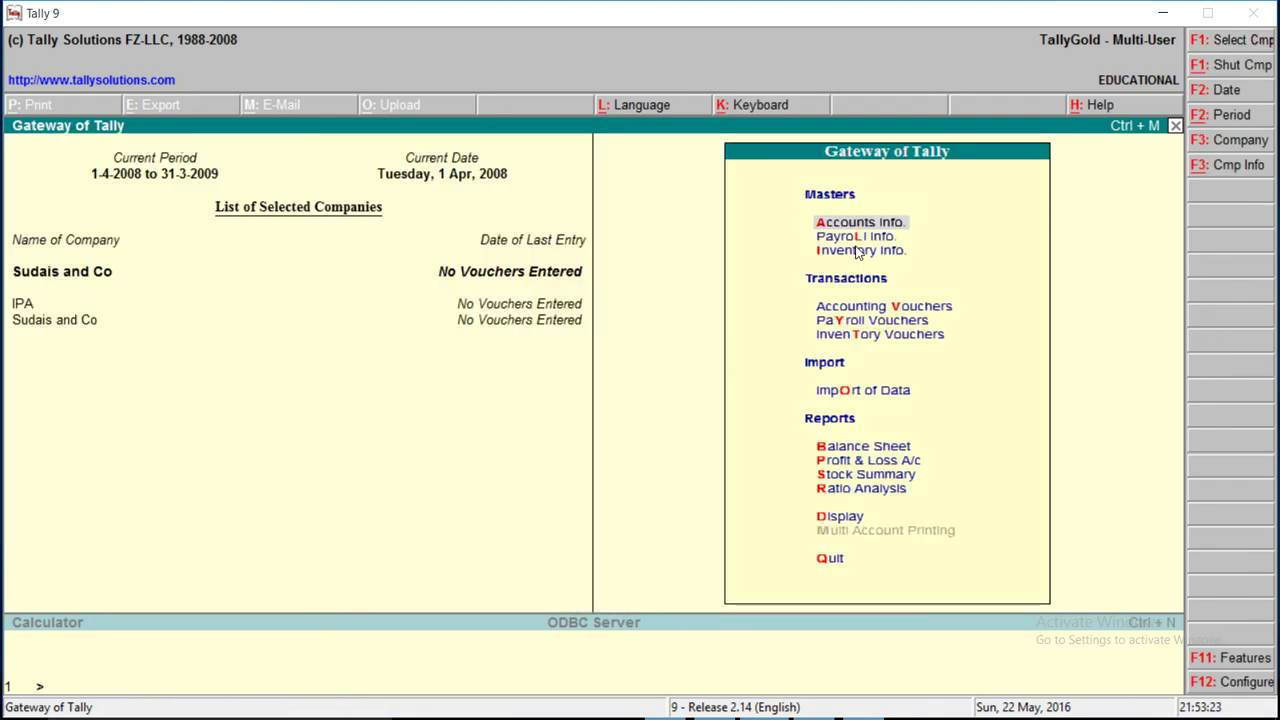
Open the Stock Summary report for Sudais and Co.
{"action": "key", "text": "Down"}
{"action": "key", "text": "Down"}
{"action": "key", "text": "Down"}
{"action": "key", "text": "Down"}
{"action": "key", "text": "Down"}
{"action": "key", "text": "Down"}
{"action": "key", "text": "Down"}
{"action": "key", "text": "Down"}
{"action": "key", "text": "Down"}
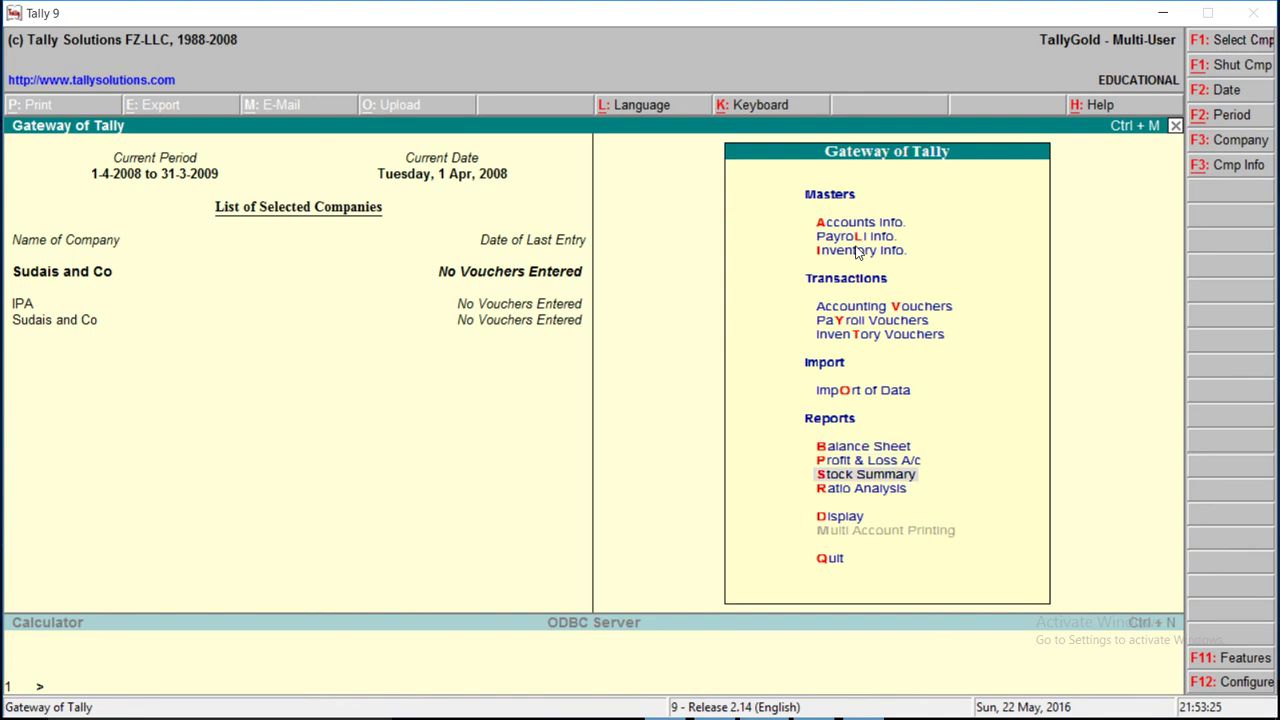
{"action": "key", "text": "Return"}
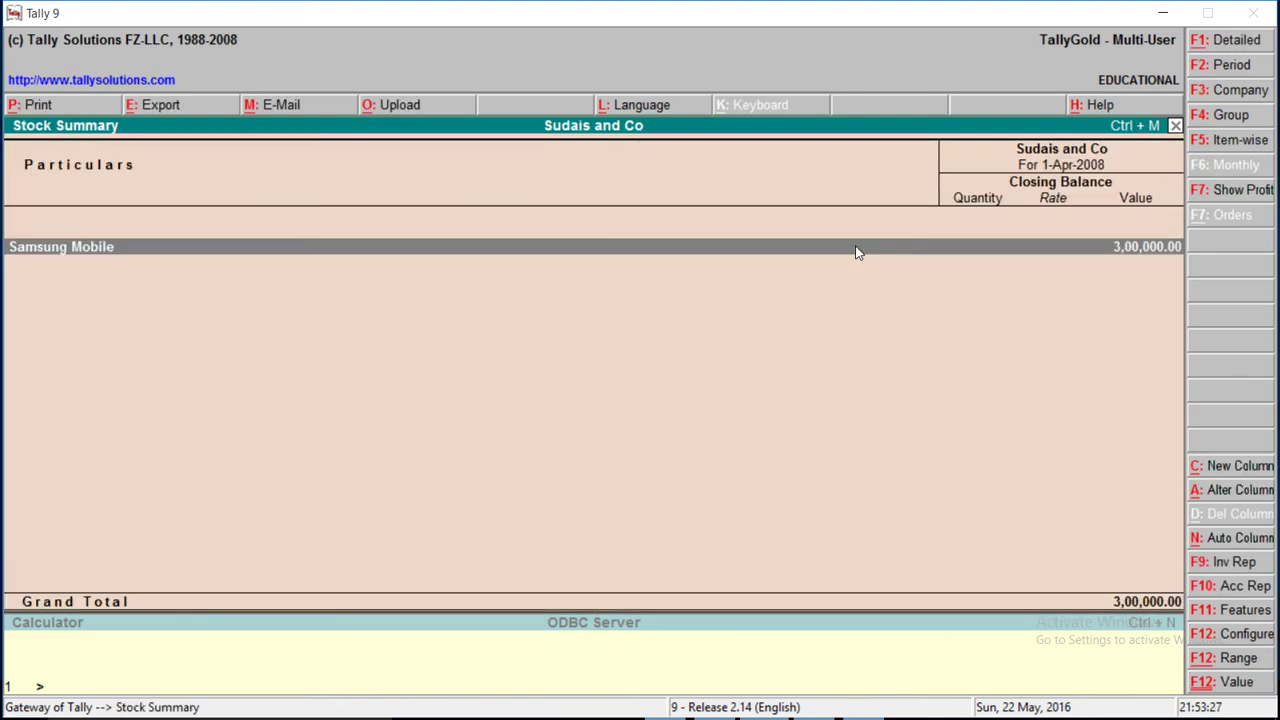
Examine the Samsung Mobile group down to the monthly summary of S 3, and close the stock reports.
{"action": "key", "text": "Return"}
{"action": "key", "text": "Return"}
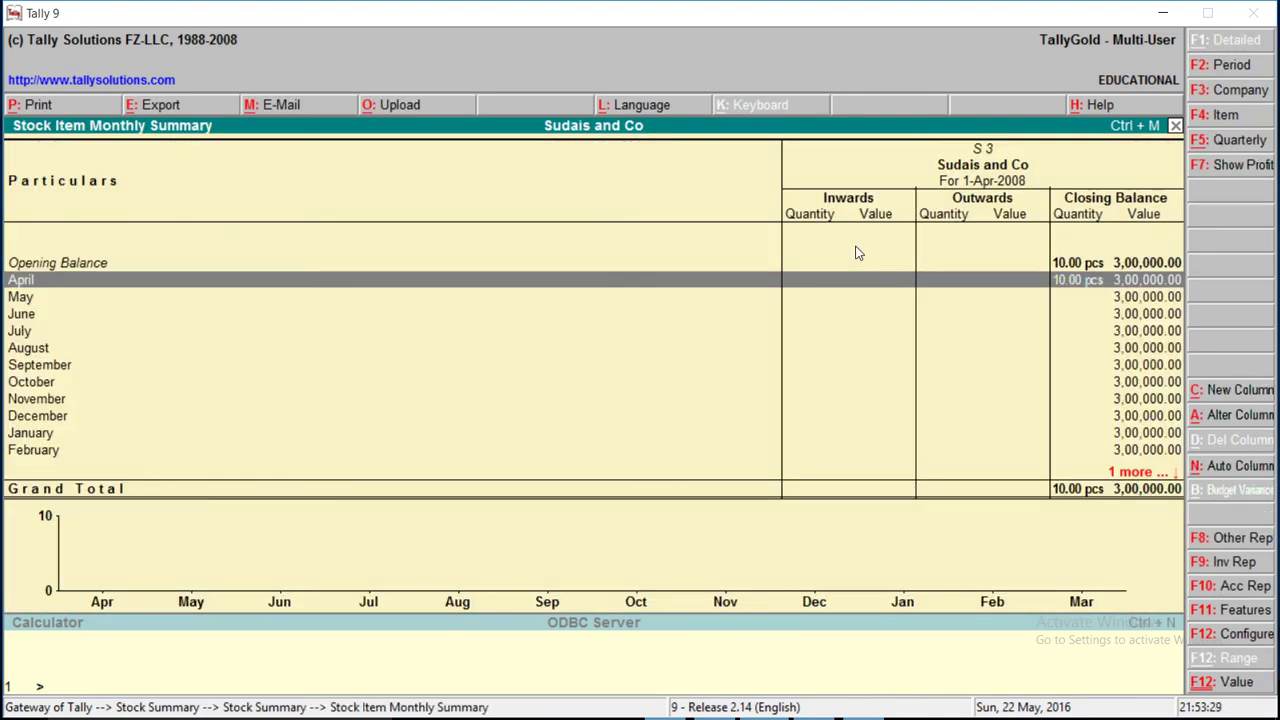
{"action": "key", "text": "Escape"}
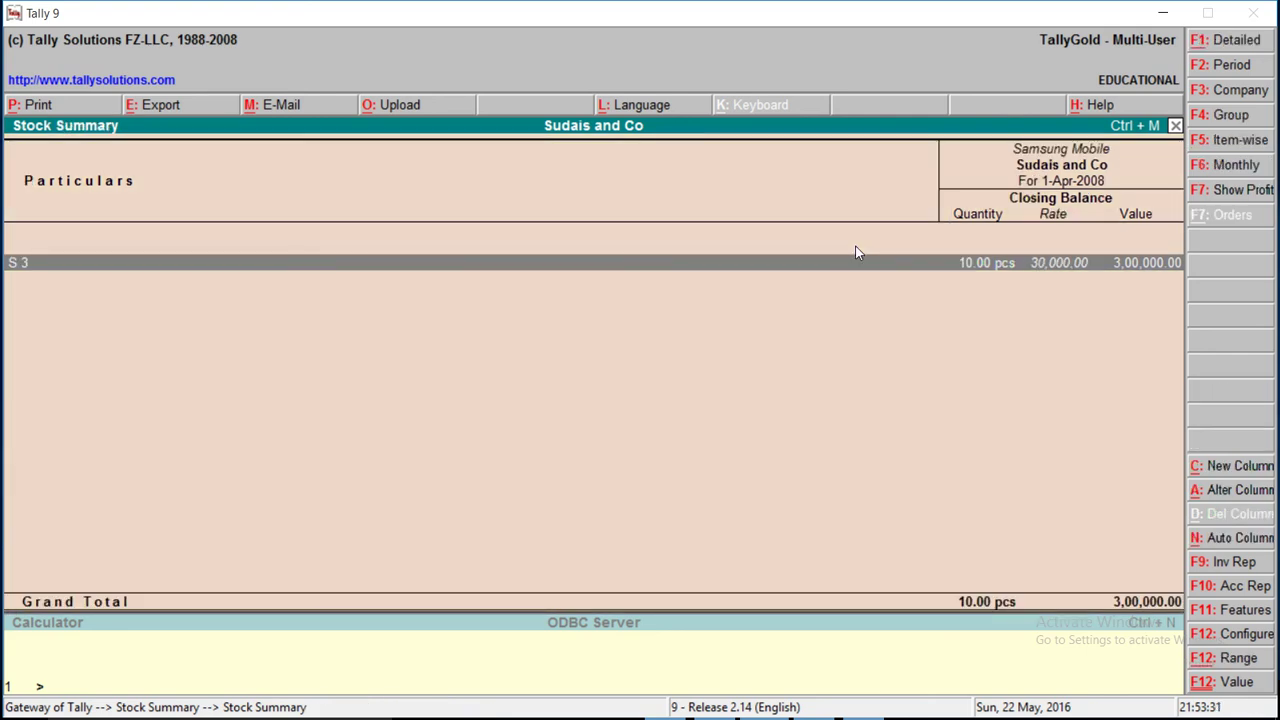
{"action": "key", "text": "Return"}
{"action": "key", "text": "Escape"}
{"action": "key", "text": "Escape"}
{"action": "key", "text": "Escape"}
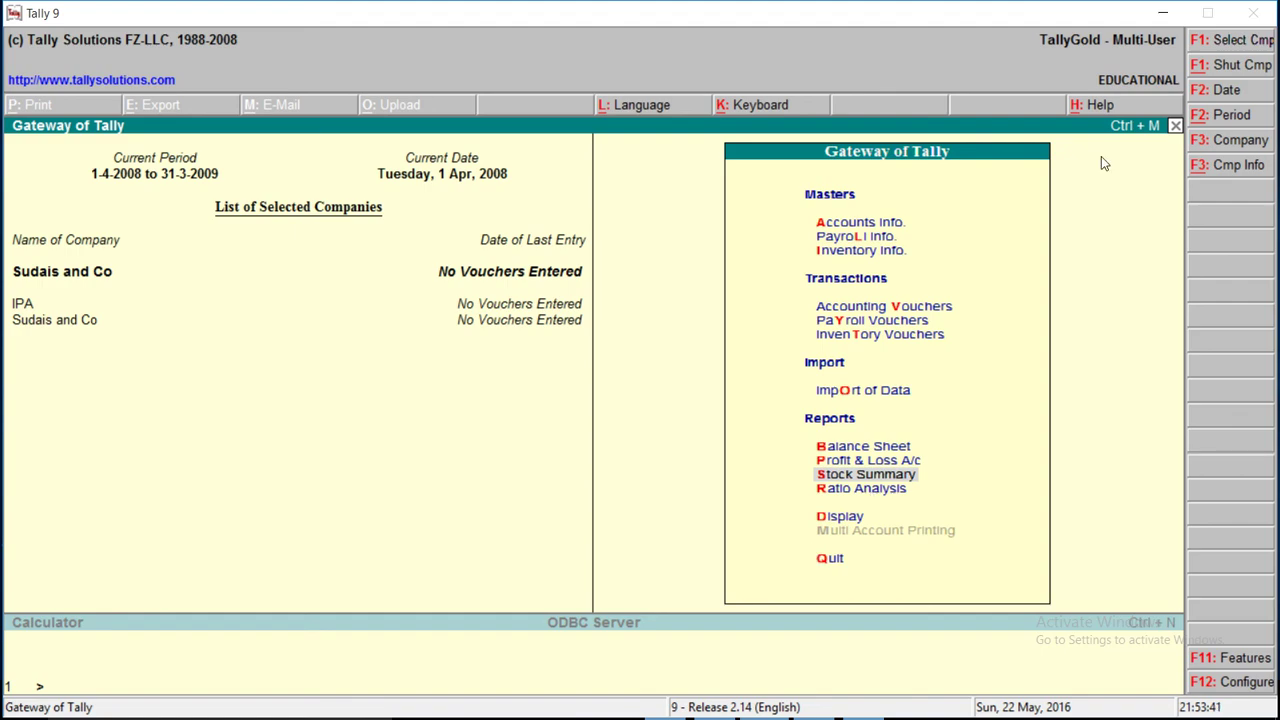
{"action": "left_click", "coordinate": [1183, 14]}
{"action": "left_click", "coordinate": [862, 700]}
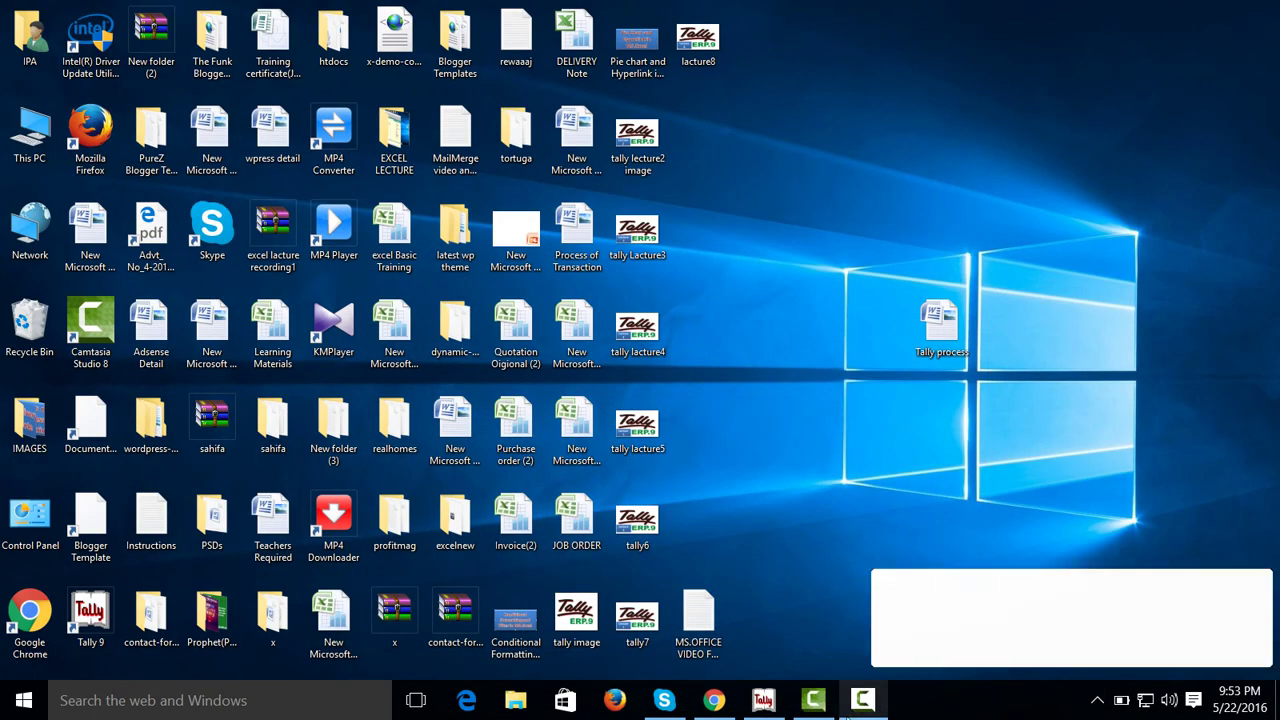